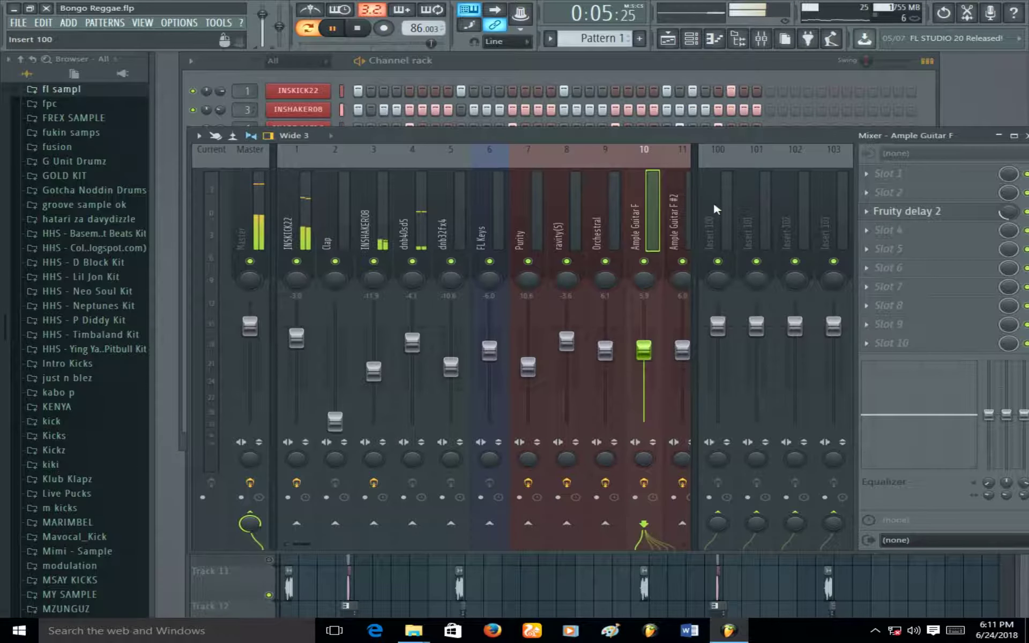
Check the used mixer tracks and select the empty track Insert 18
click(677, 178)
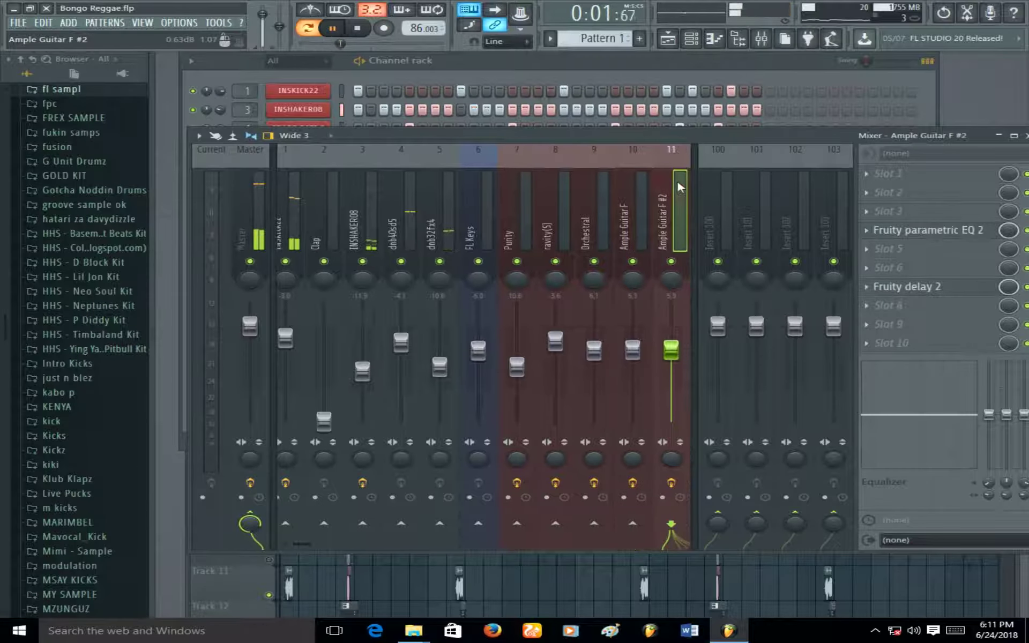
scroll(612, 180, down, 4)
click(420, 205)
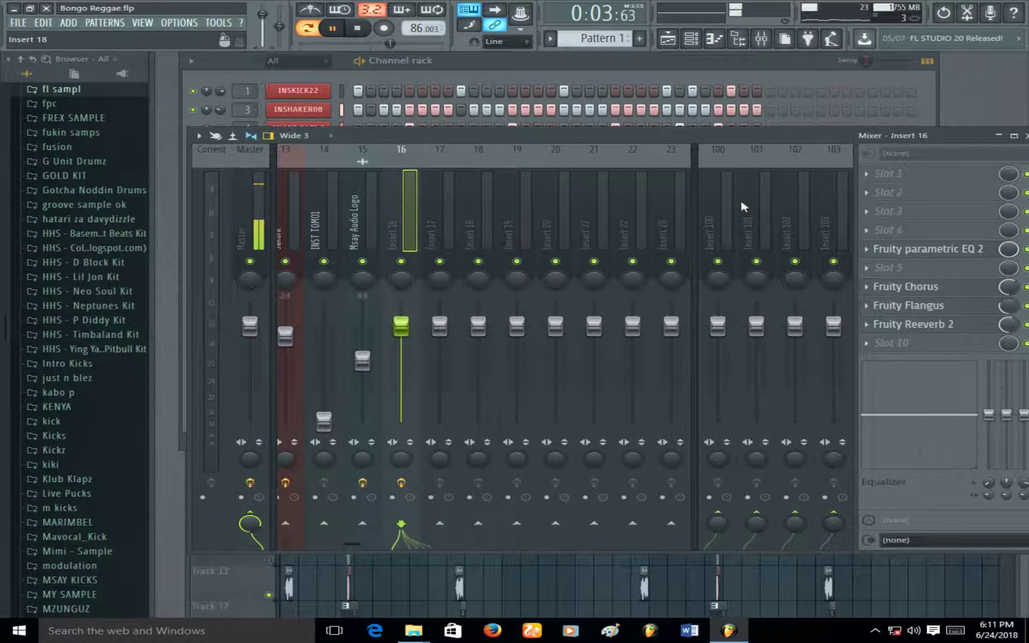
click(447, 188)
click(478, 195)
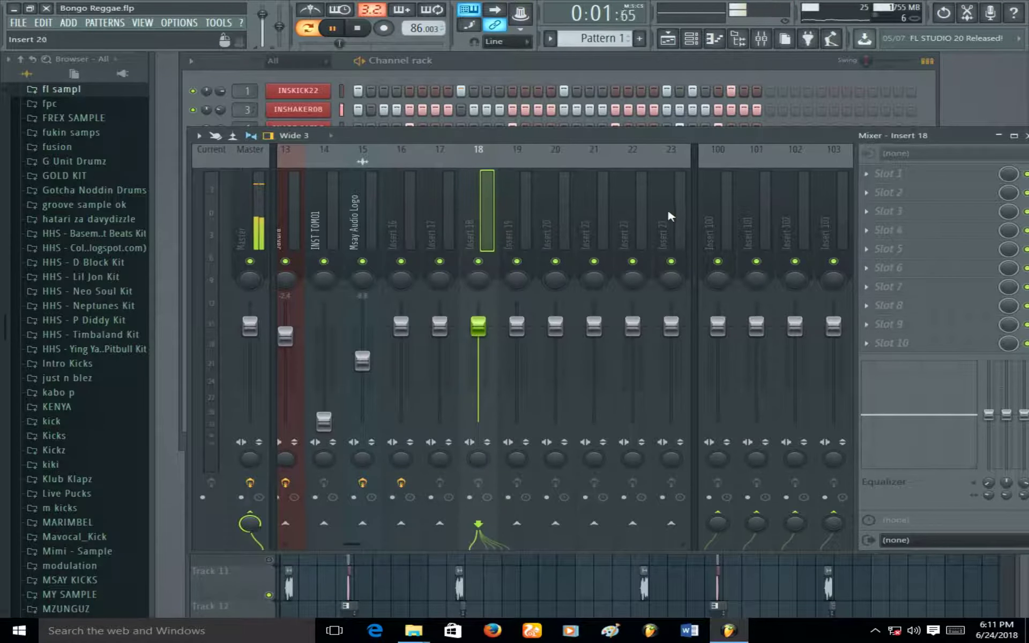
Load Fruity NoteBook into effect slot 2 of mixer track Insert 18
click(872, 194)
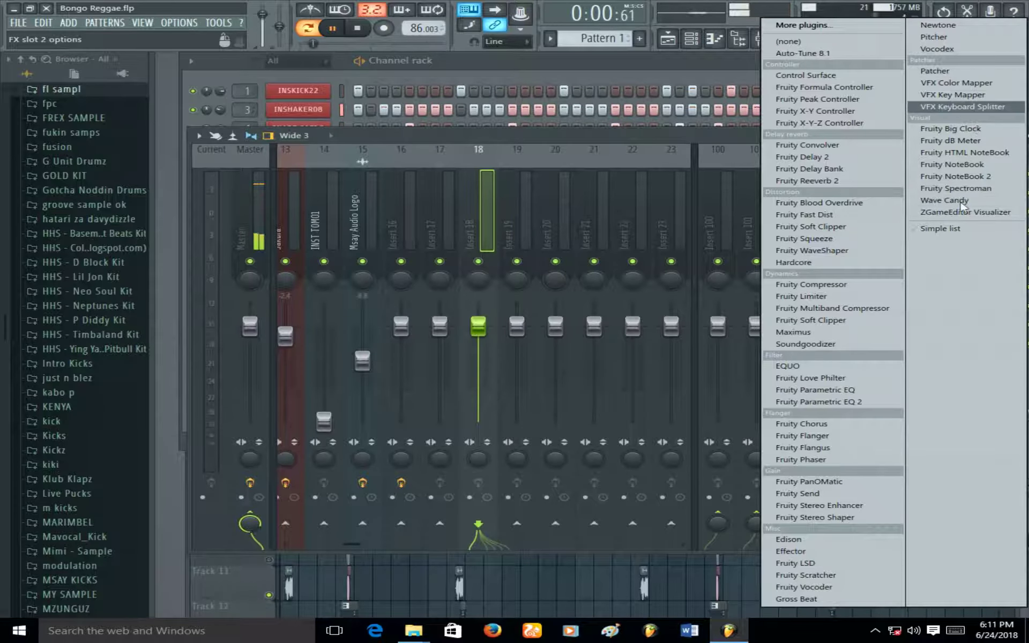
click(989, 181)
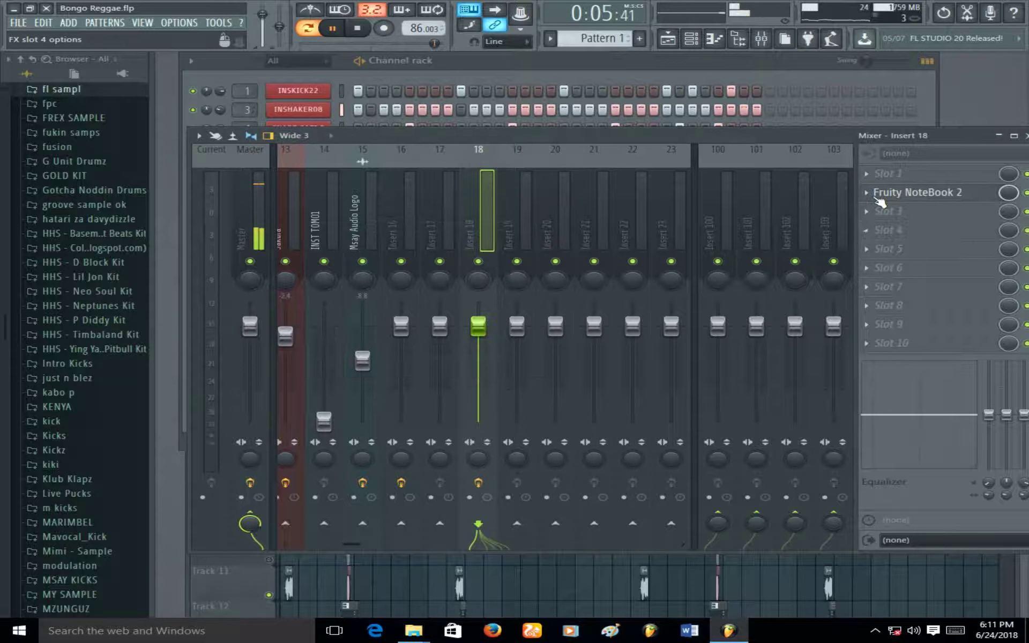
click(867, 194)
mouse_move(882, 214)
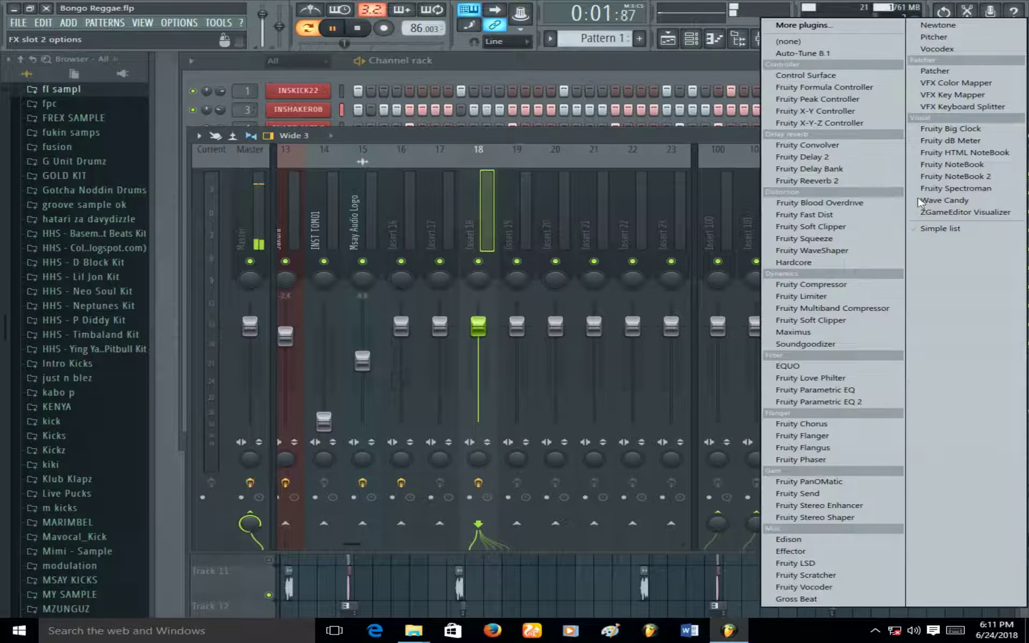
click(938, 167)
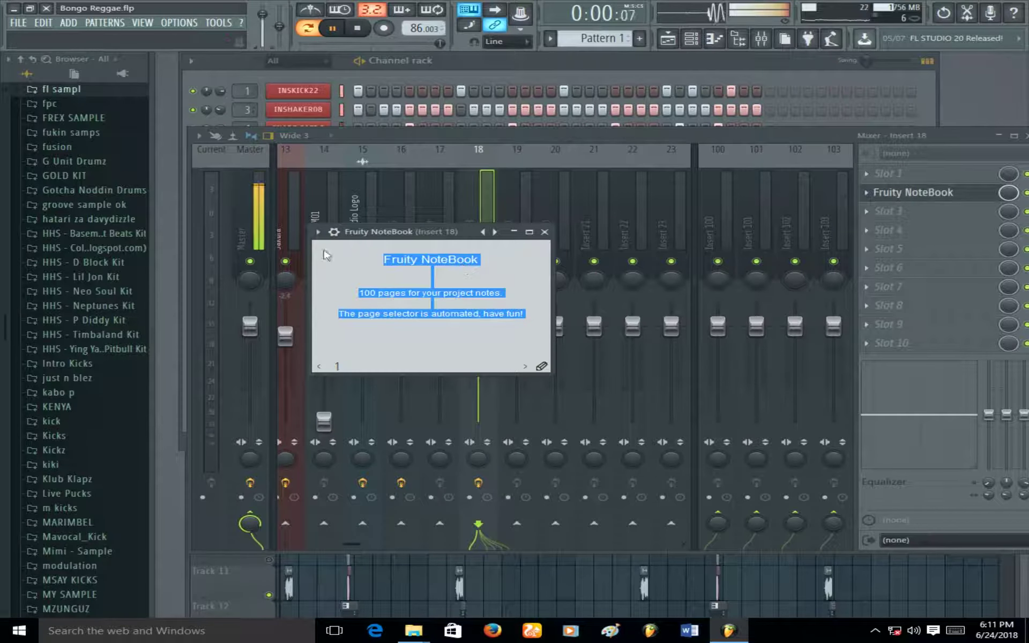
Load the saved contact-details preset in Fruity NoteBook and resize its window to fit the two lines of the note
click(317, 232)
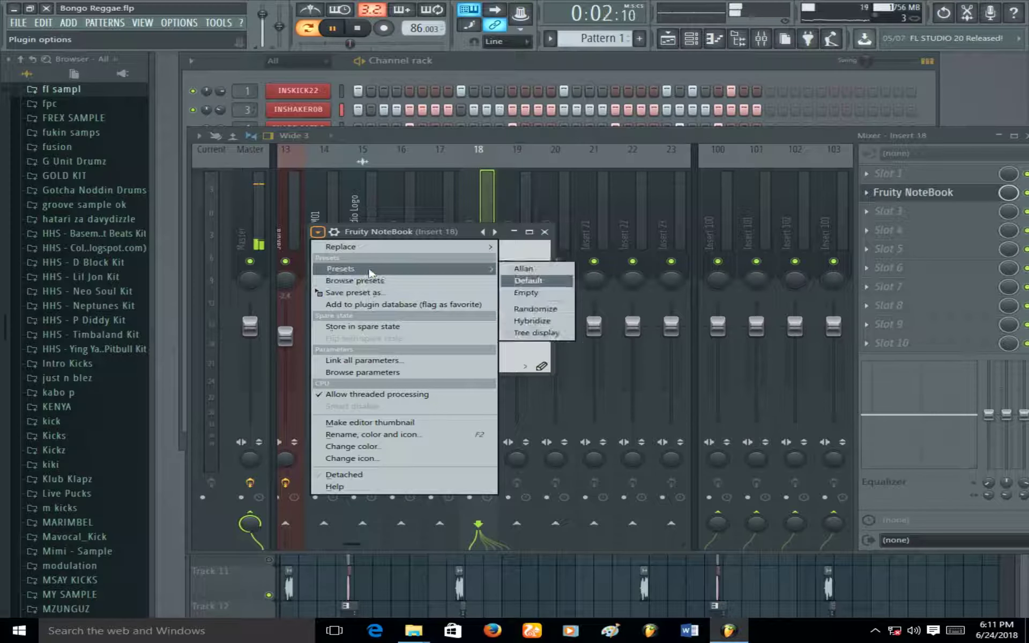
click(530, 268)
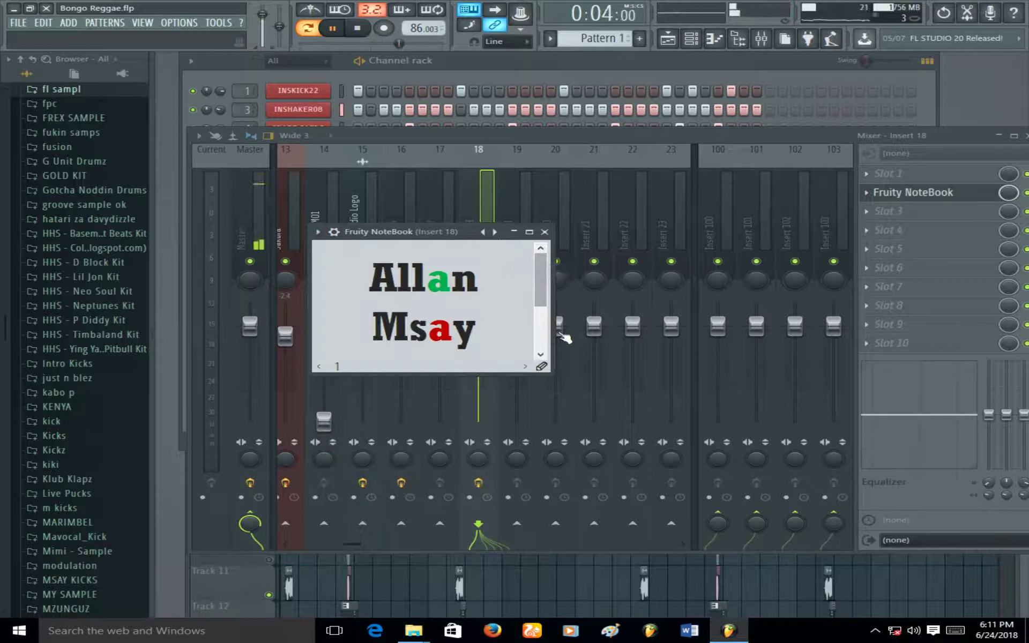
drag(552, 333, 844, 335)
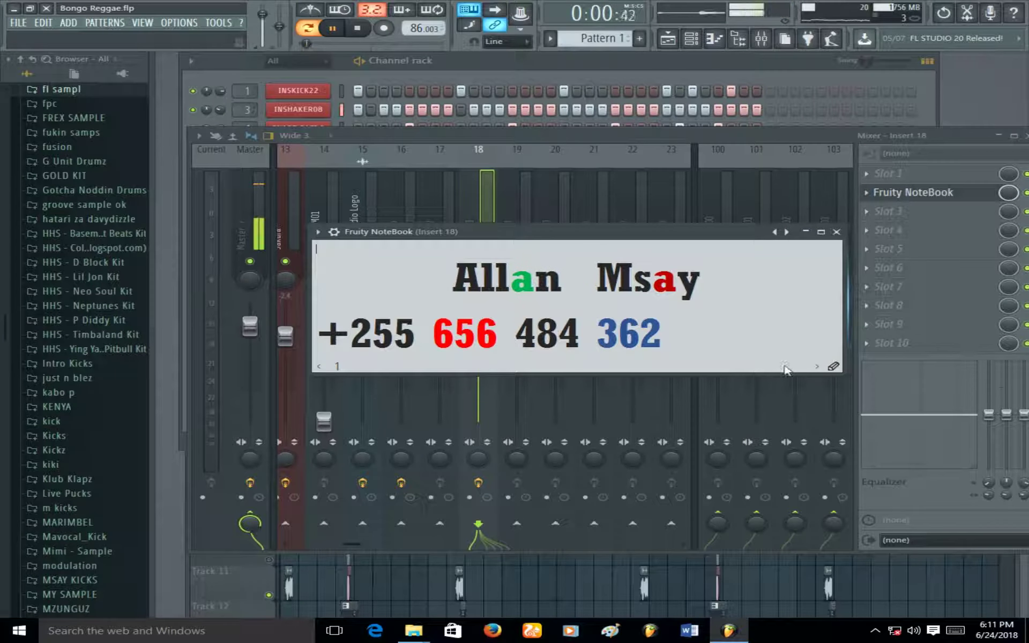
mouse_move(715, 373)
mouse_down()
mouse_move(705, 457)
mouse_move(710, 367)
mouse_up()
drag(835, 285, 833, 314)
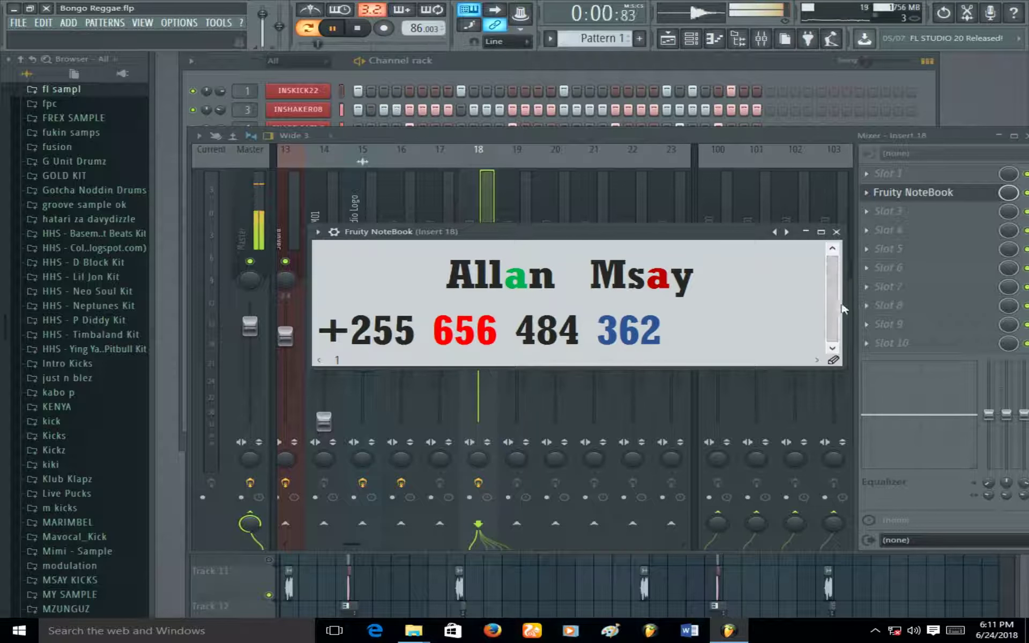
drag(845, 296, 704, 294)
Detach the Fruity NoteBook window and park it over the lower end of the mixer, clear of the insert tracks
drag(333, 238, 441, 290)
click(428, 285)
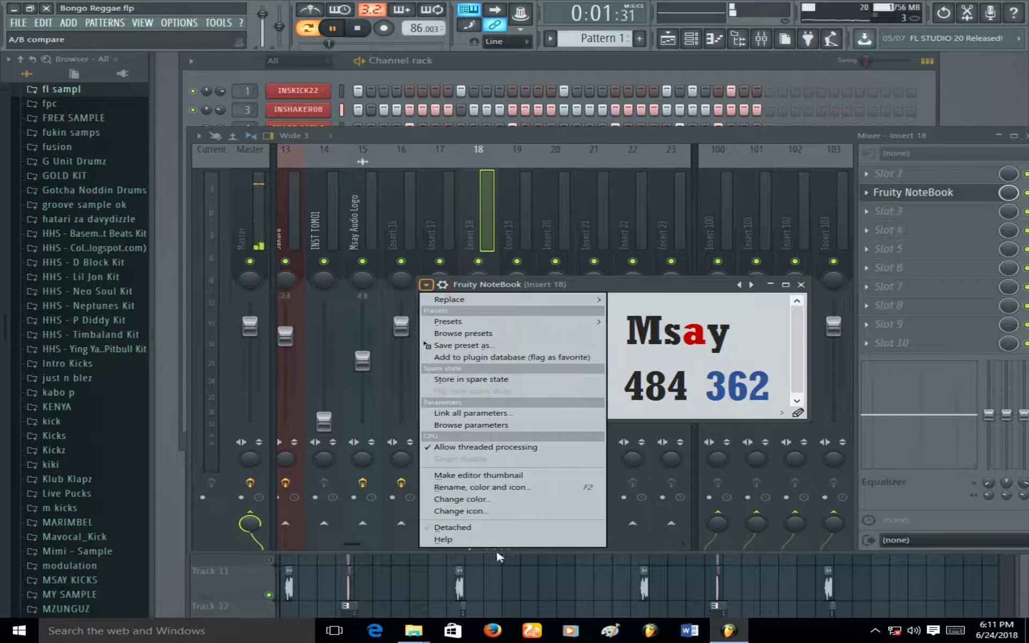
click(488, 528)
drag(672, 289, 840, 464)
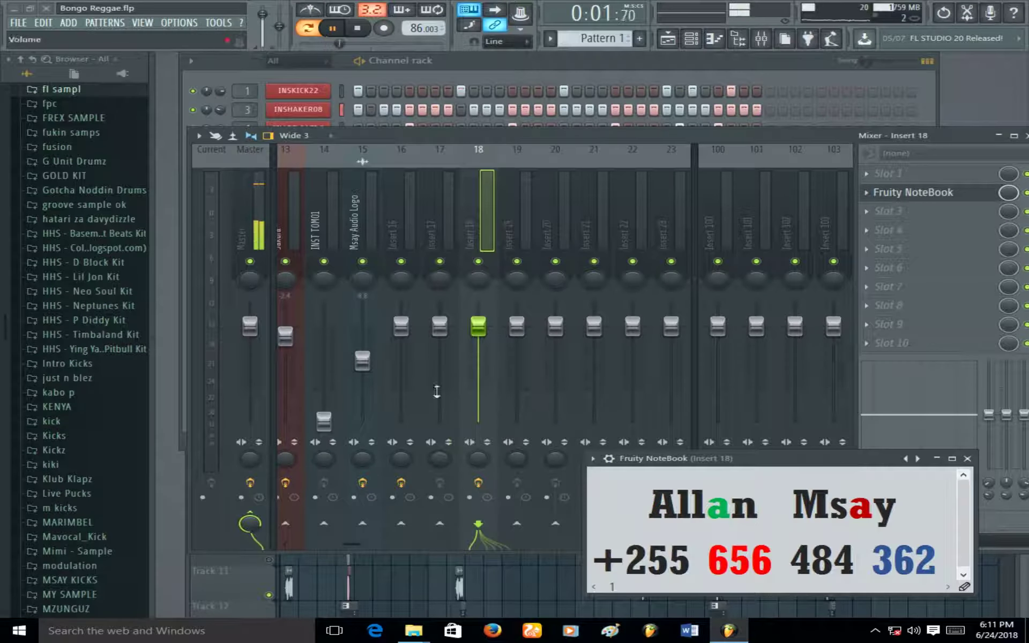
Switch to the FL Keys pattern and examine its full chord progression in the piano roll, moving the note window out of the way
click(190, 70)
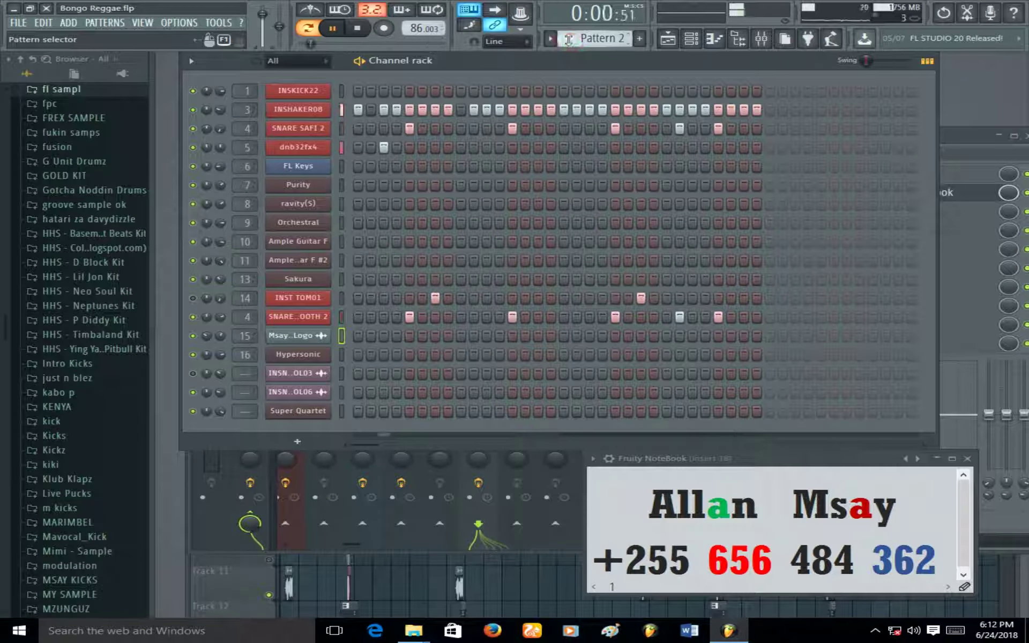
scroll(595, 38, down, 1)
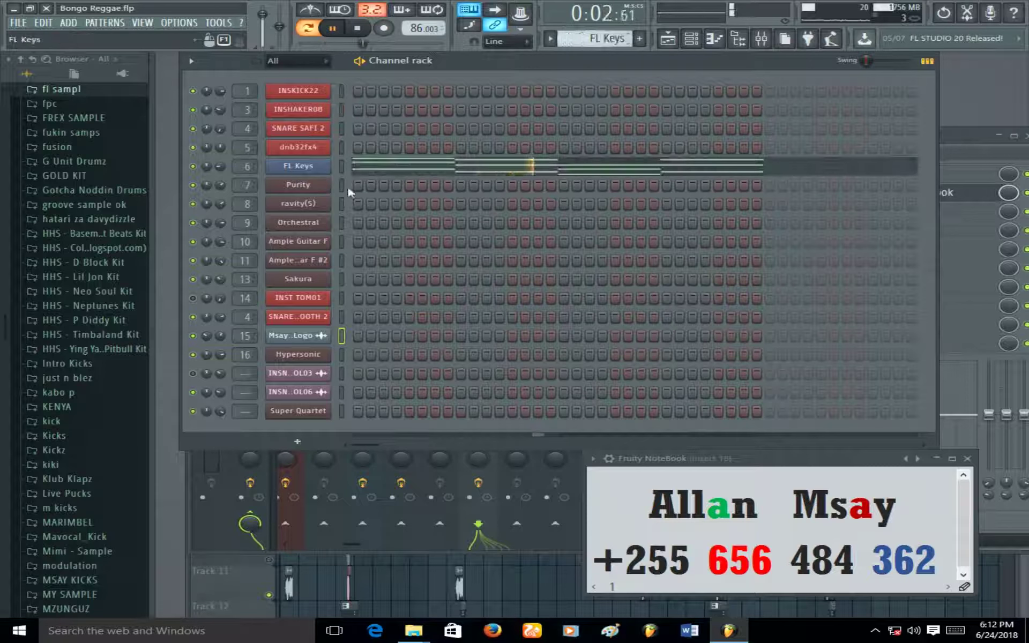
click(387, 175)
scroll(448, 235, up, 4)
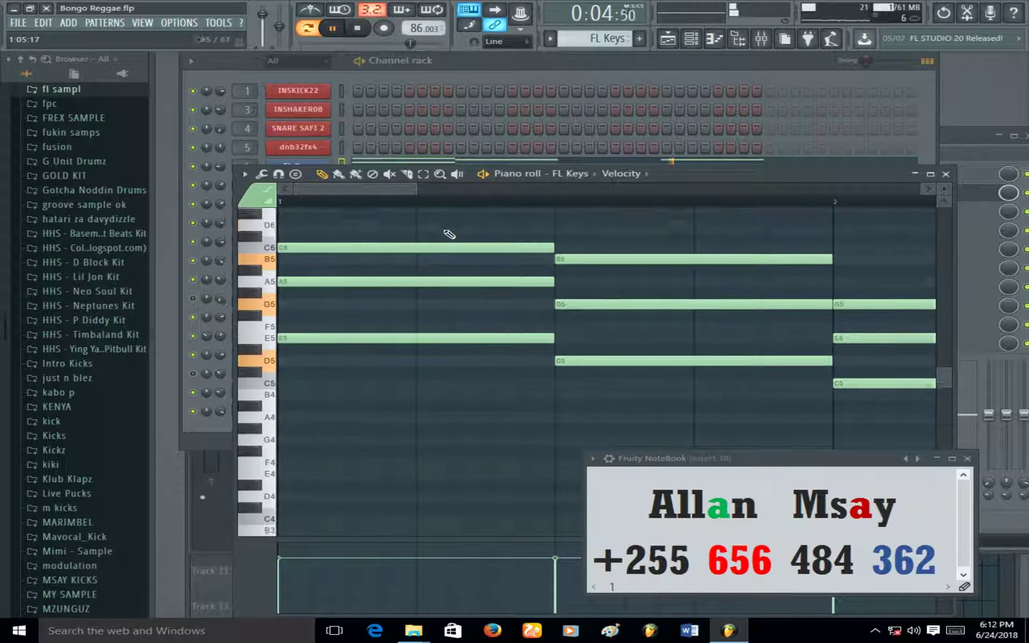
drag(419, 185, 608, 190)
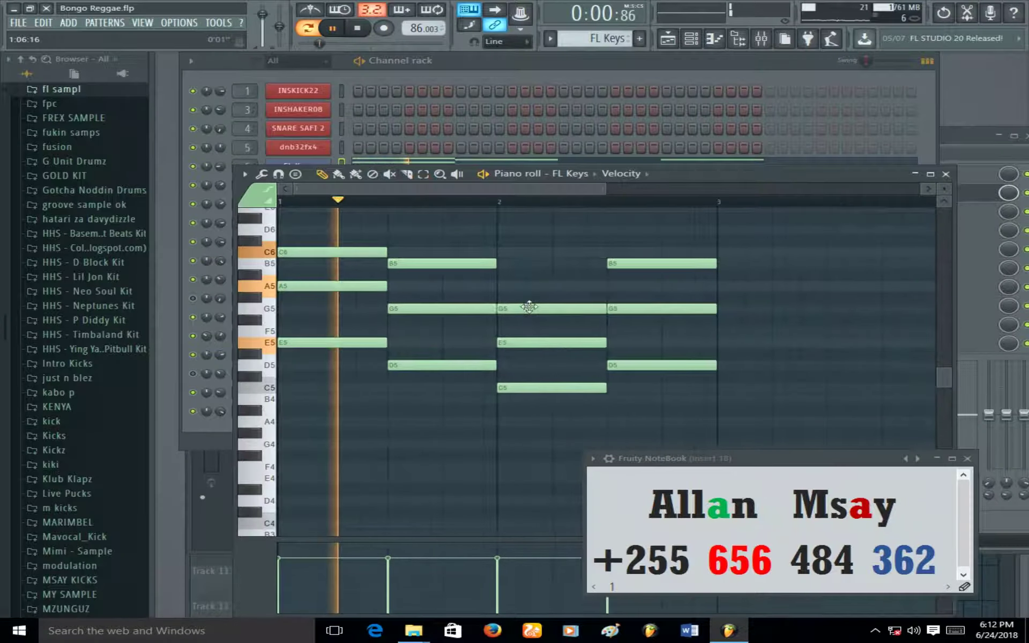
scroll(551, 301, up, 1)
drag(727, 462, 712, 510)
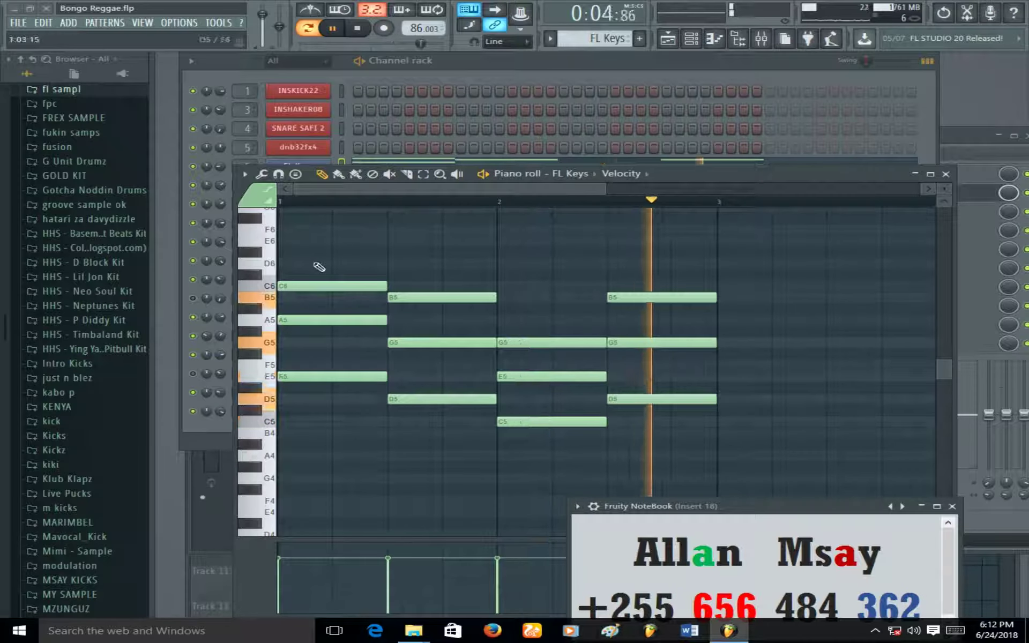
drag(604, 188, 652, 189)
Switch to the Purity pattern and examine its melody notes in the piano roll
scroll(578, 42, down, 1)
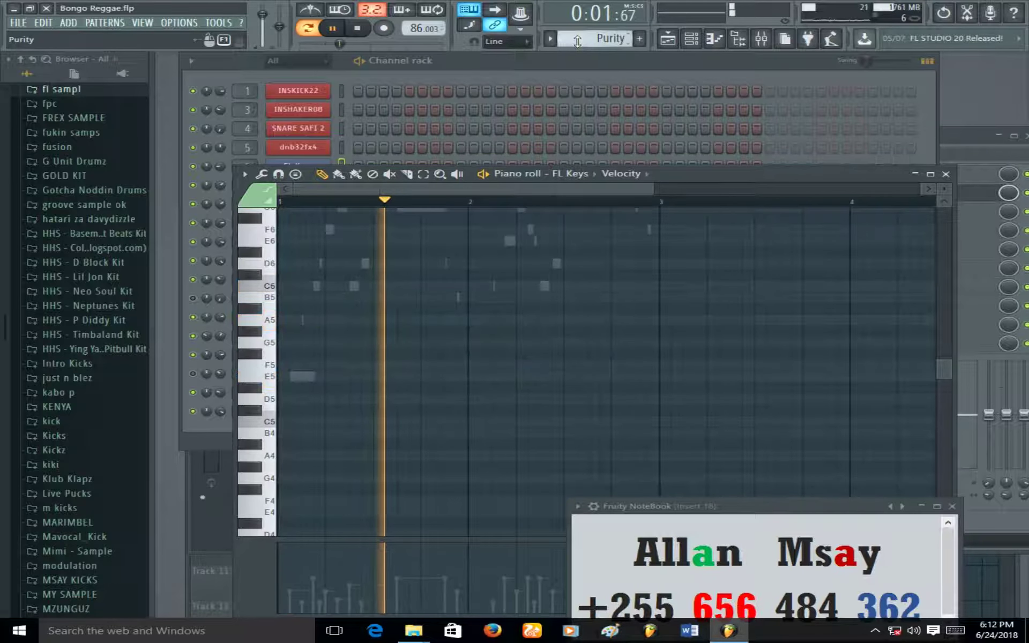
click(945, 174)
click(511, 185)
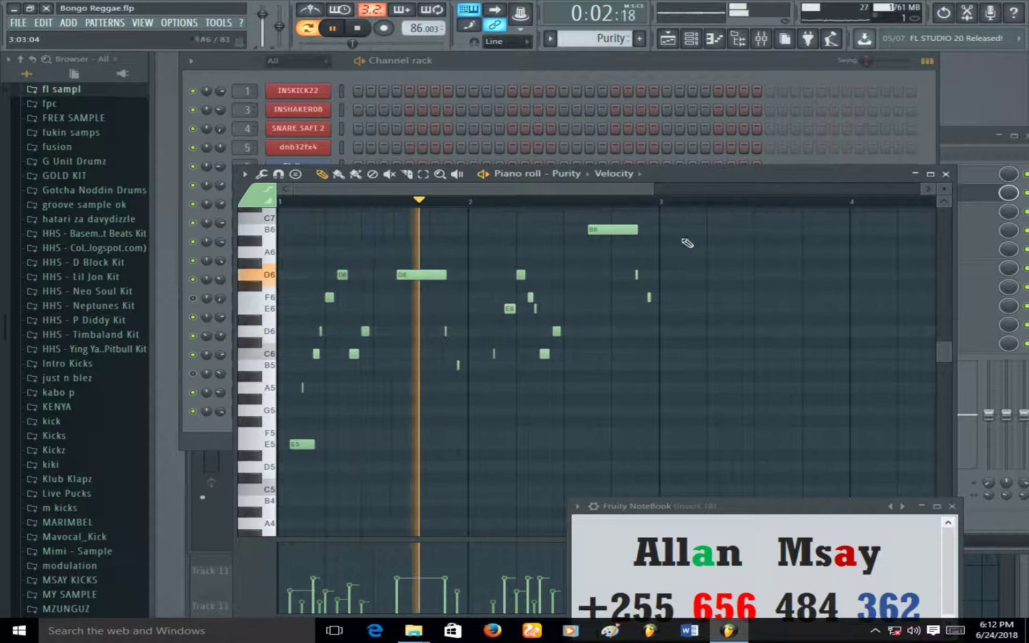
click(704, 176)
drag(715, 147, 712, 85)
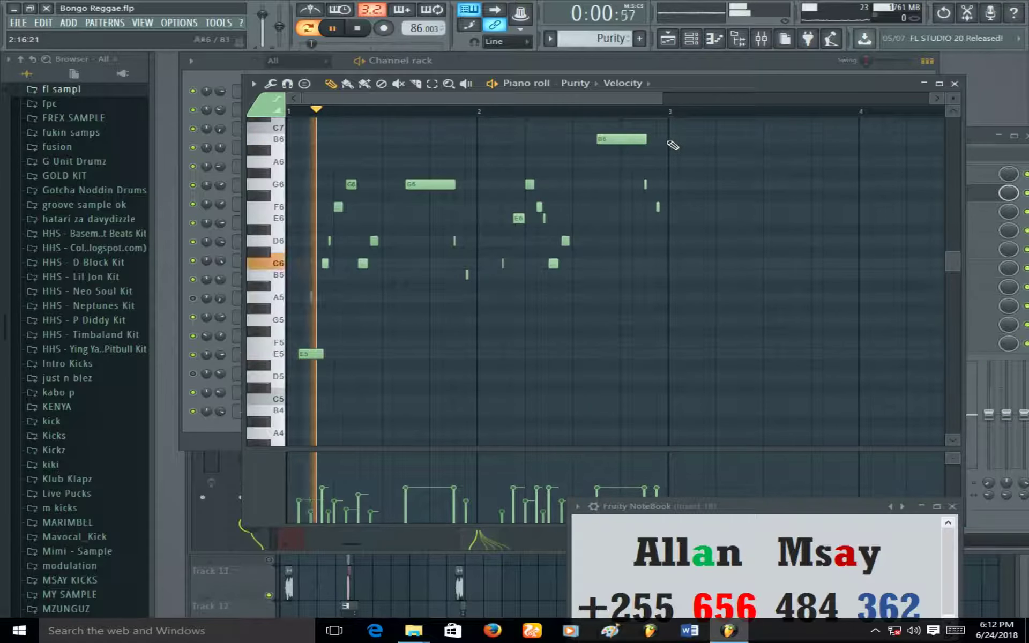
drag(668, 98, 534, 99)
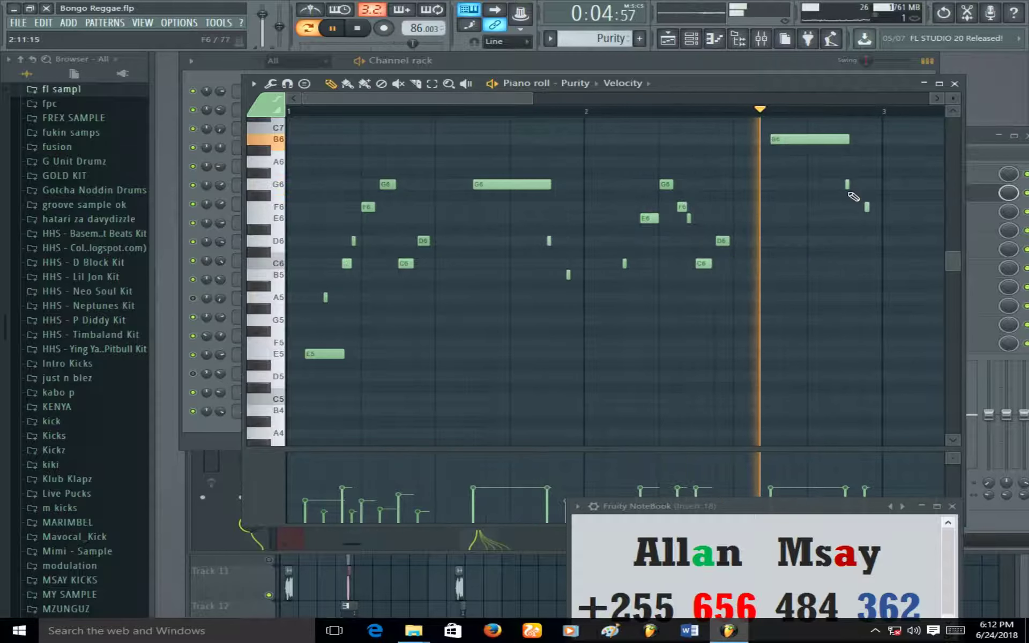
scroll(853, 197, down, 3)
scroll(853, 197, up, 2)
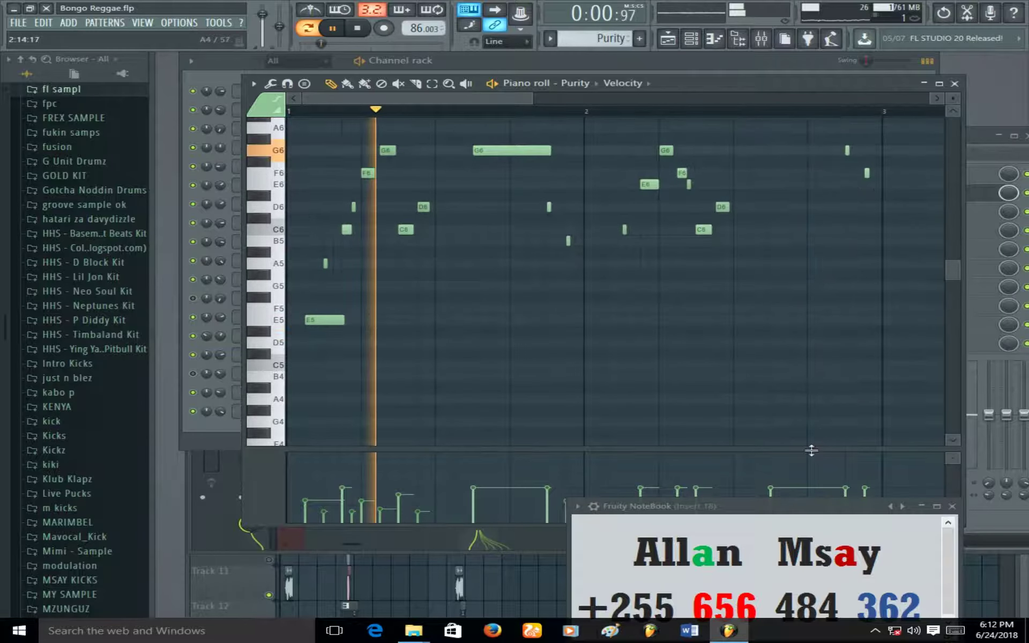
Examine the Purity notes' velocities in an enlarged velocity lane and close the piano roll
drag(809, 449, 821, 304)
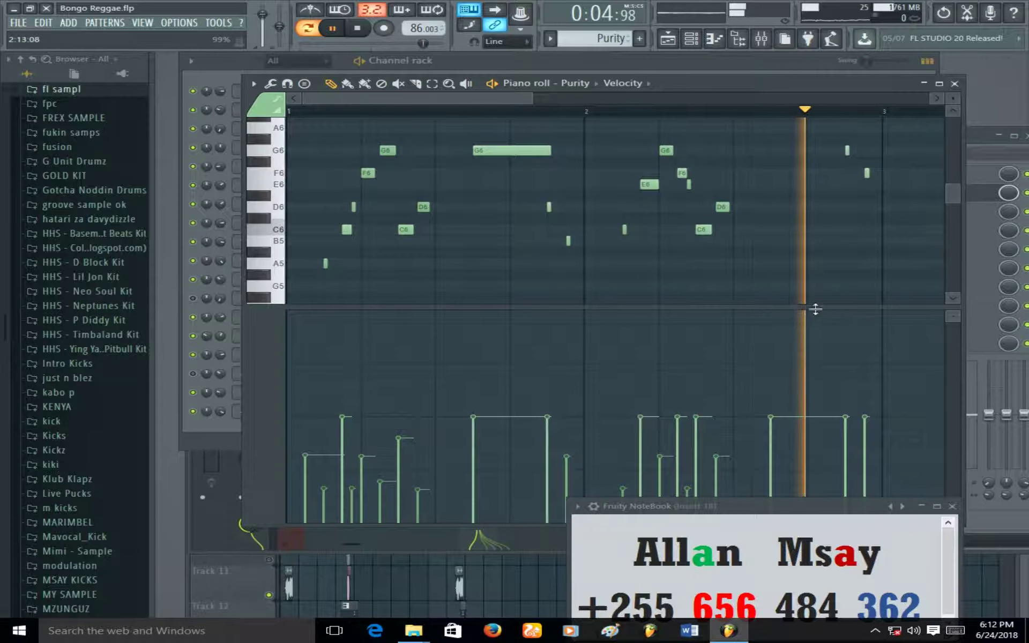
drag(813, 307, 827, 491)
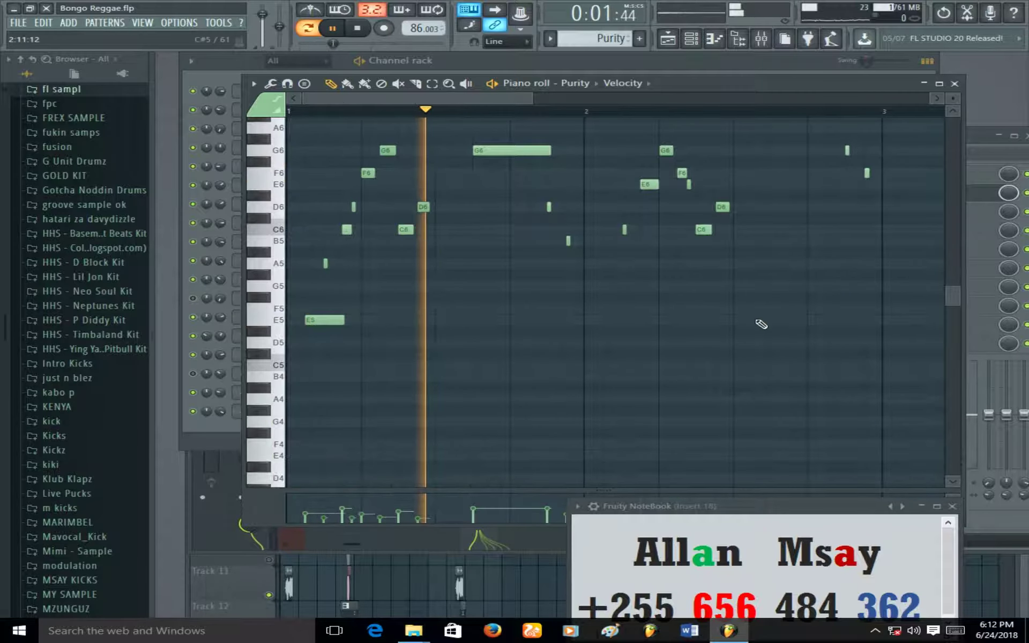
drag(704, 83, 618, 83)
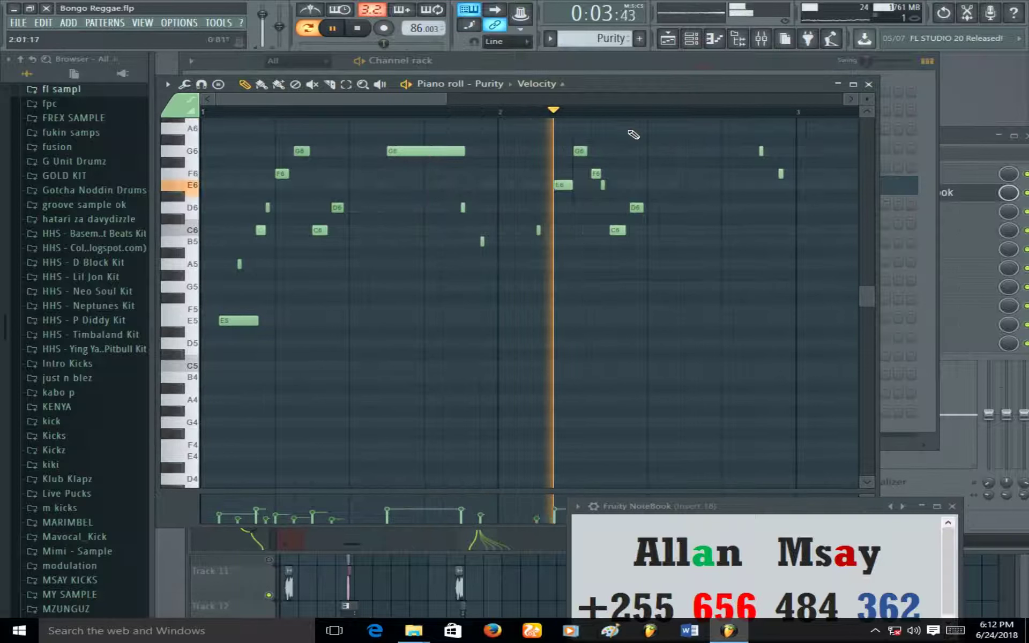
scroll(864, 96, down, 2)
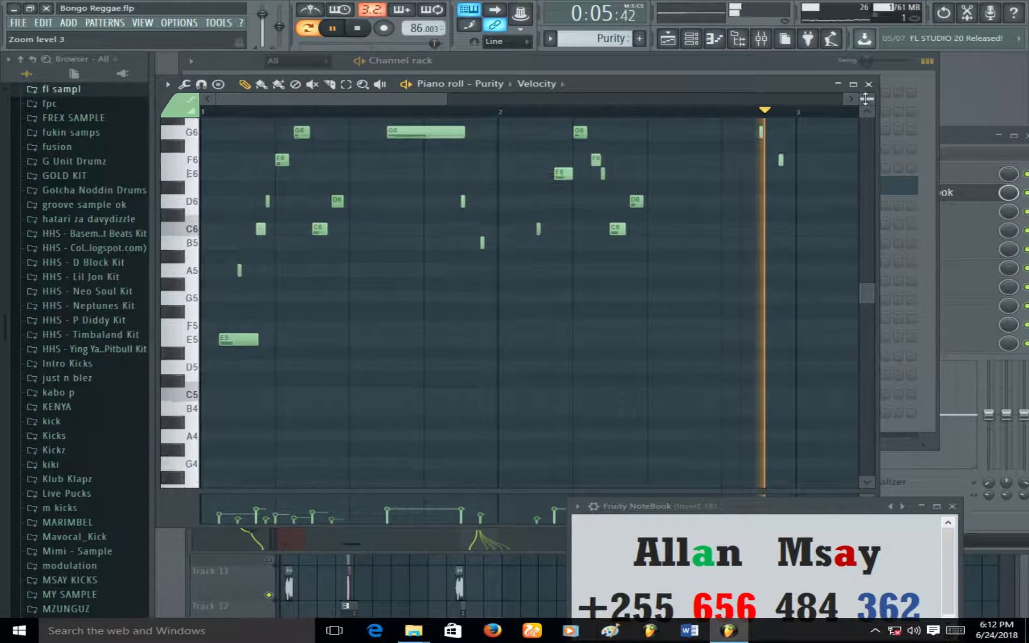
scroll(865, 98, up, 2)
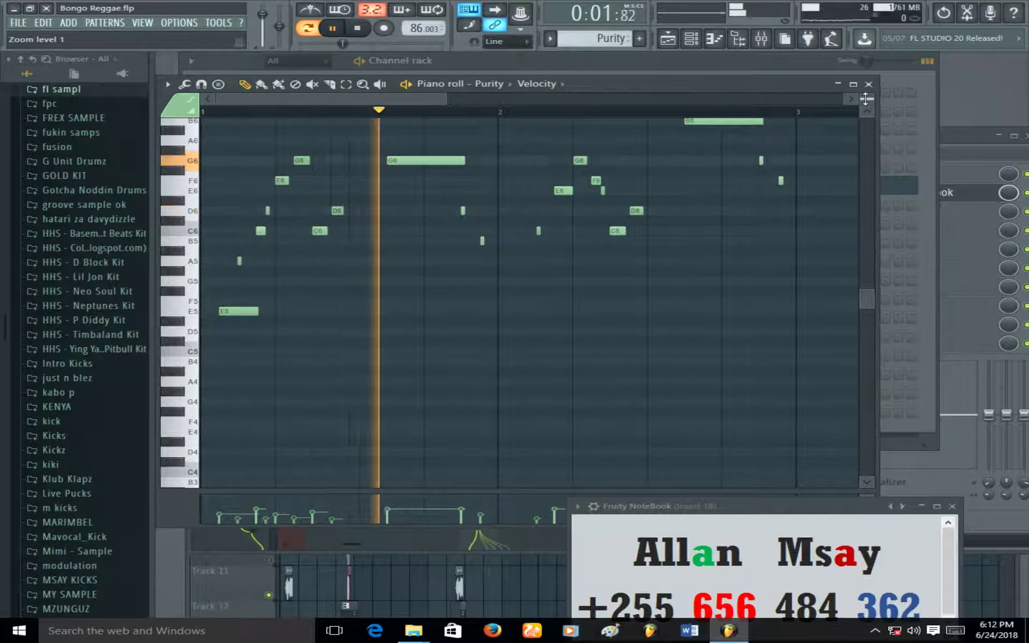
drag(539, 490, 570, 380)
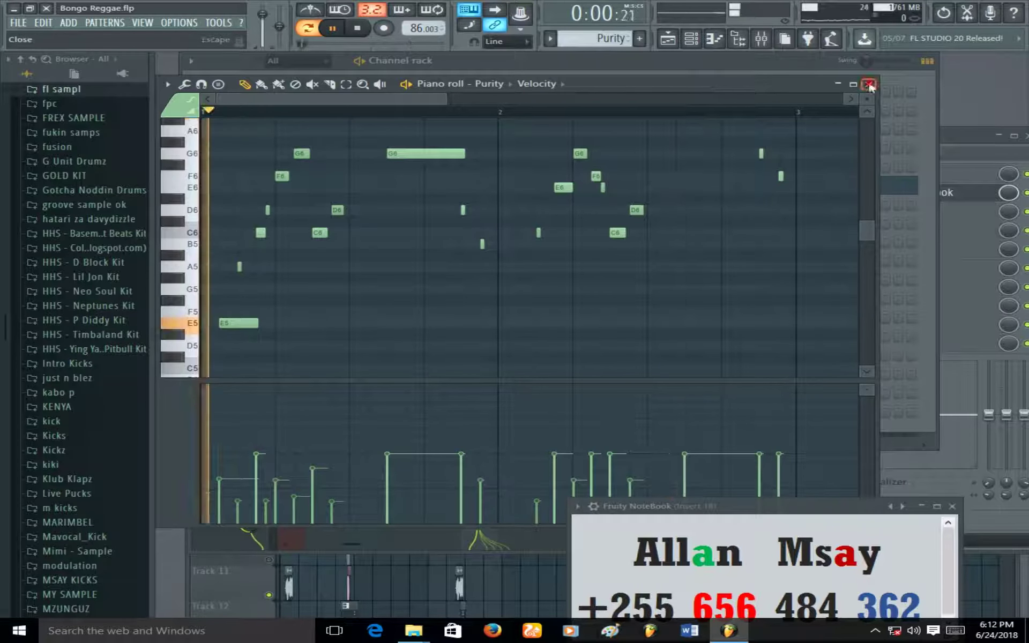
key(F7)
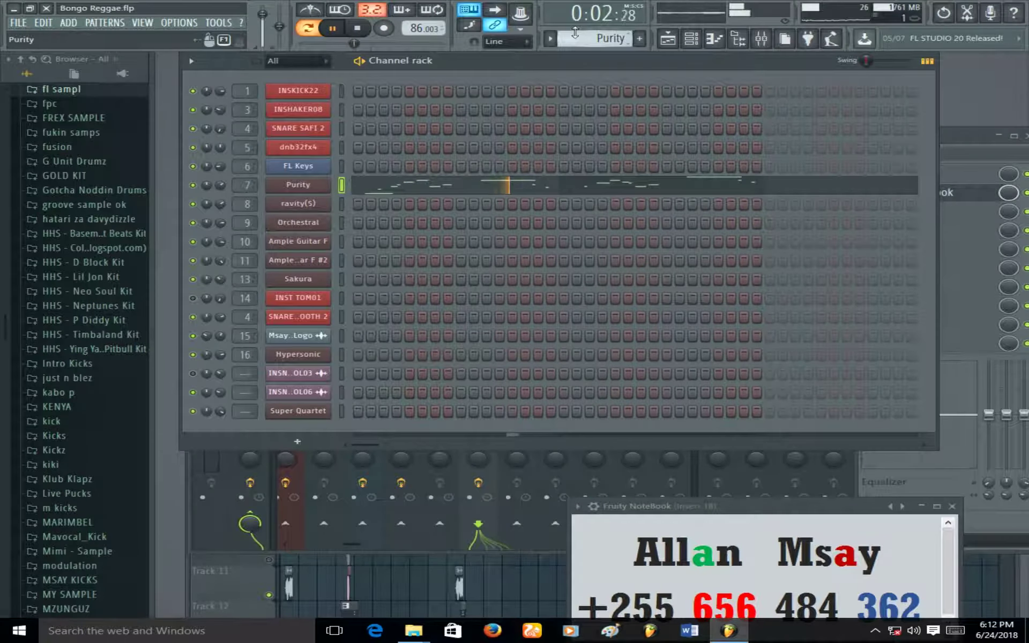
Switch to the ravity(S) pattern and examine its short offbeat chords in the piano roll
scroll(575, 32, down, 1)
click(389, 206)
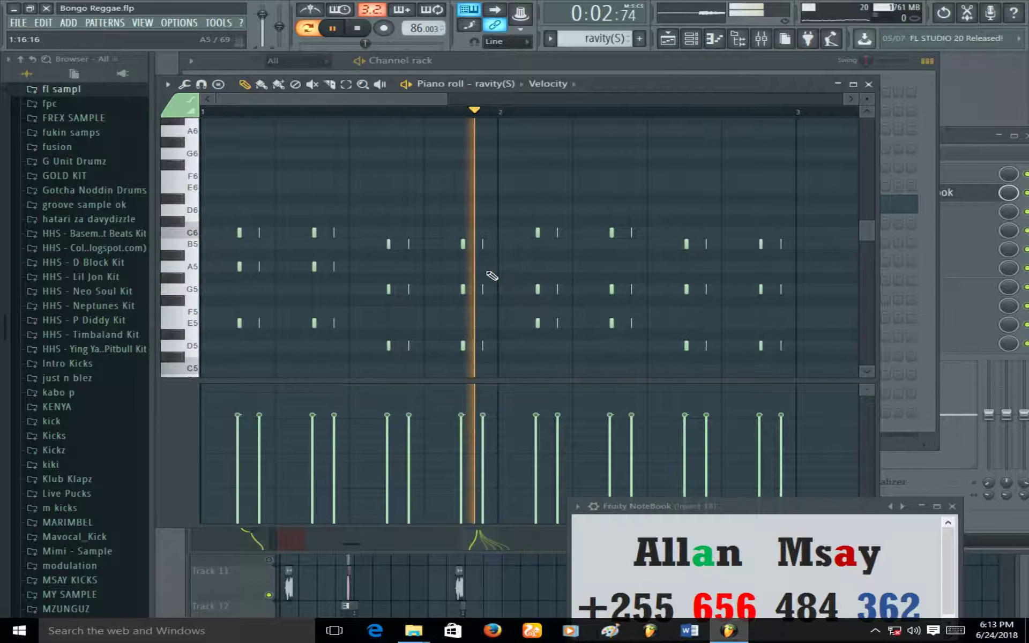
click(870, 84)
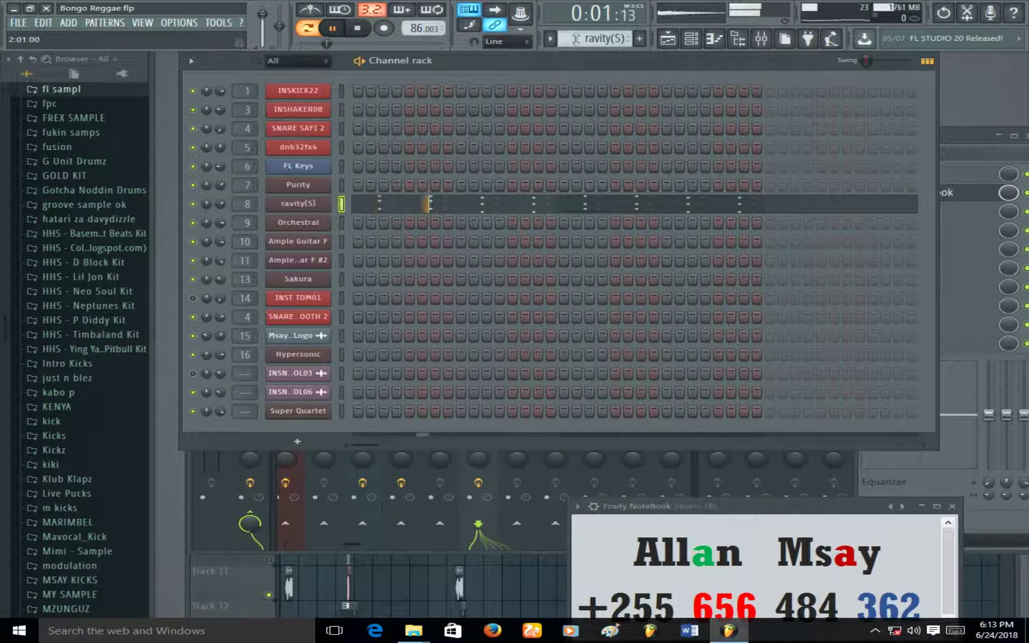
Switch to the Orchestral pattern and examine its melody notes and velocities in the piano roll
scroll(576, 38, down, 1)
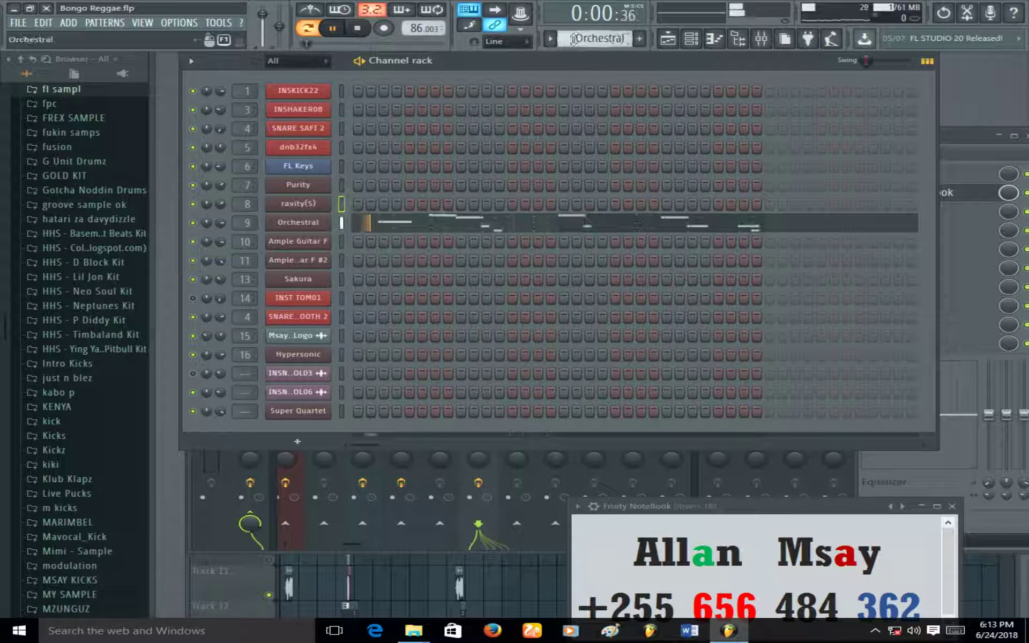
click(541, 219)
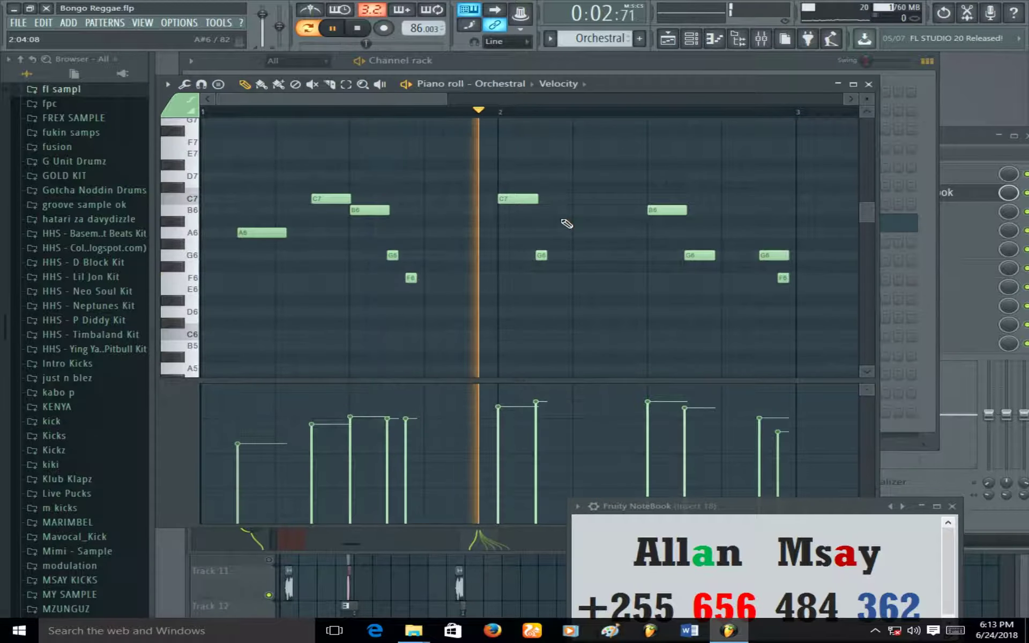
click(869, 85)
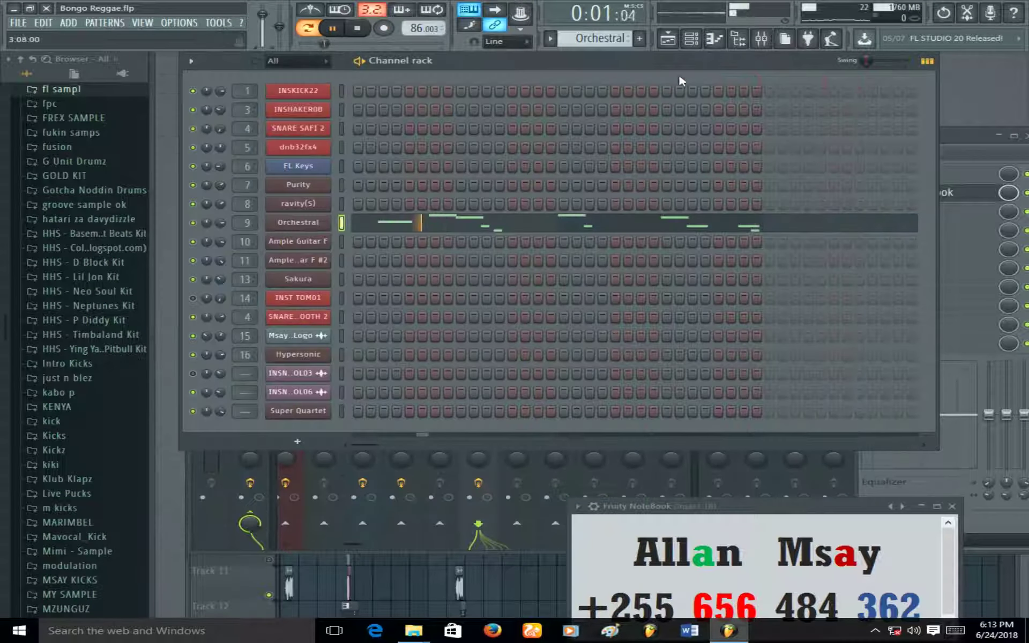
Switch to the Ample Guitar F pattern and examine its short chords and velocities in the piano roll
scroll(572, 38, down, 1)
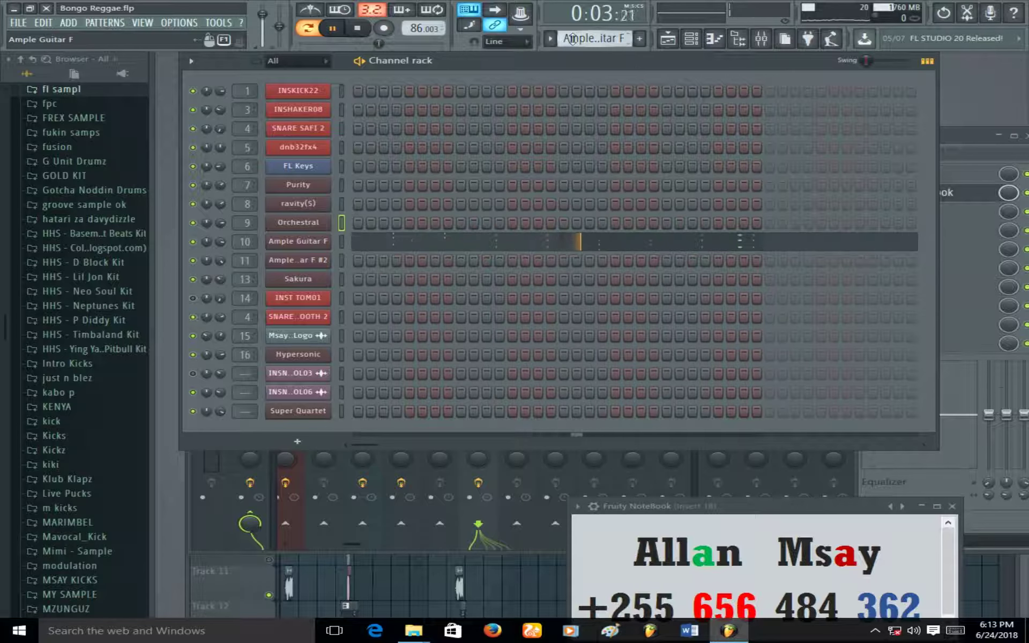
click(434, 239)
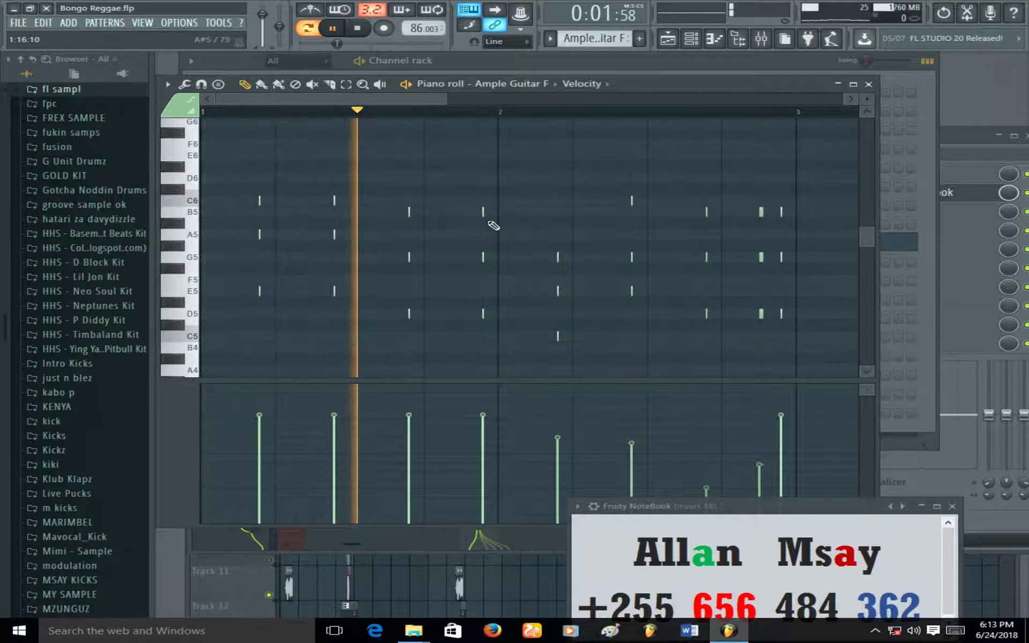
scroll(416, 209, down, 2)
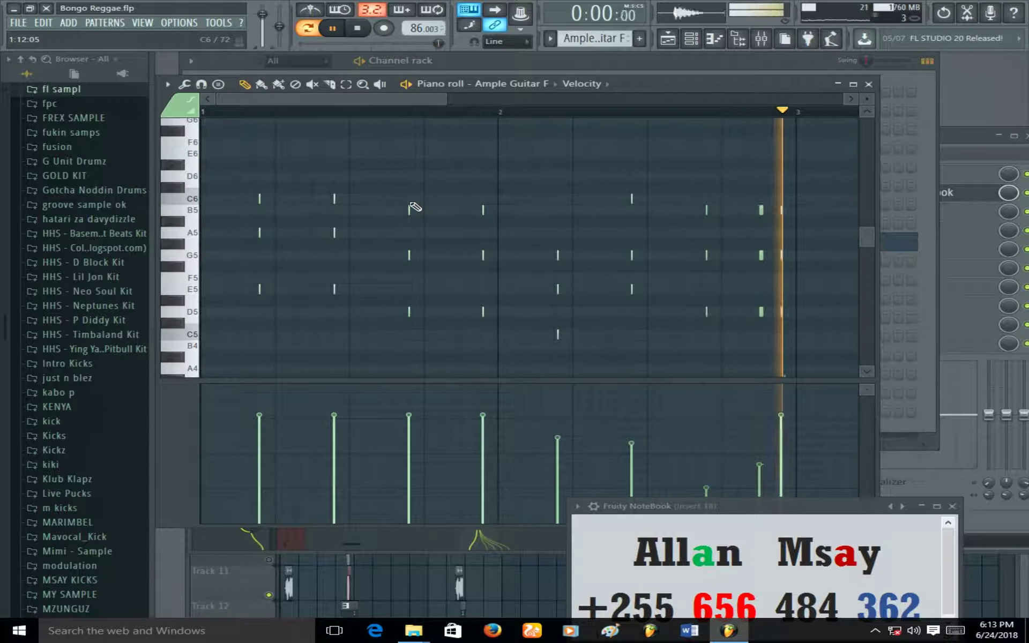
Raise the velocity of the third Ample Guitar F chord in bar 2 above that of the chord before it
click(715, 461)
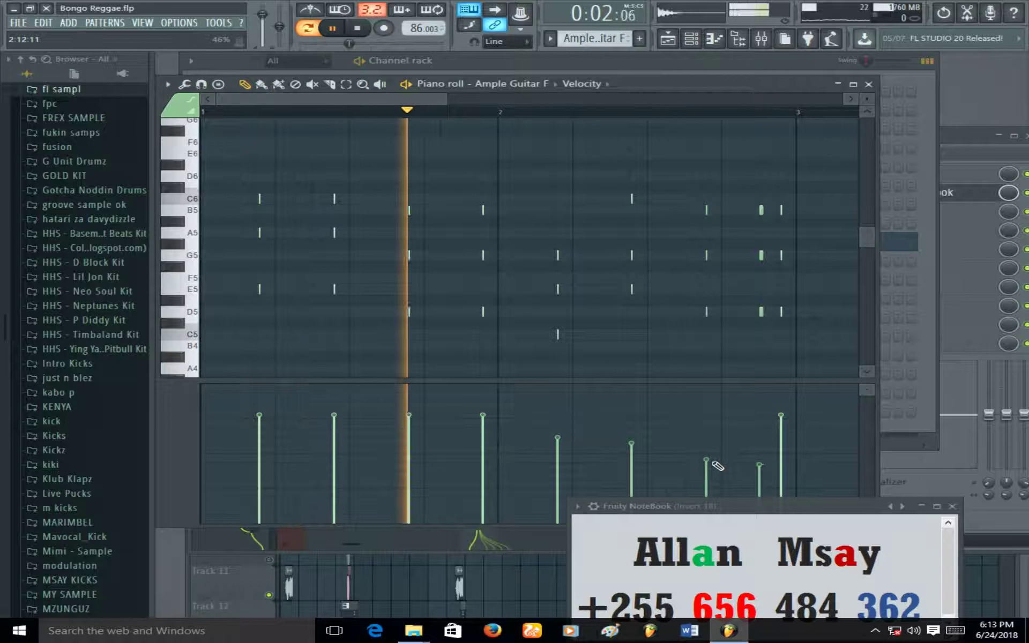
click(713, 470)
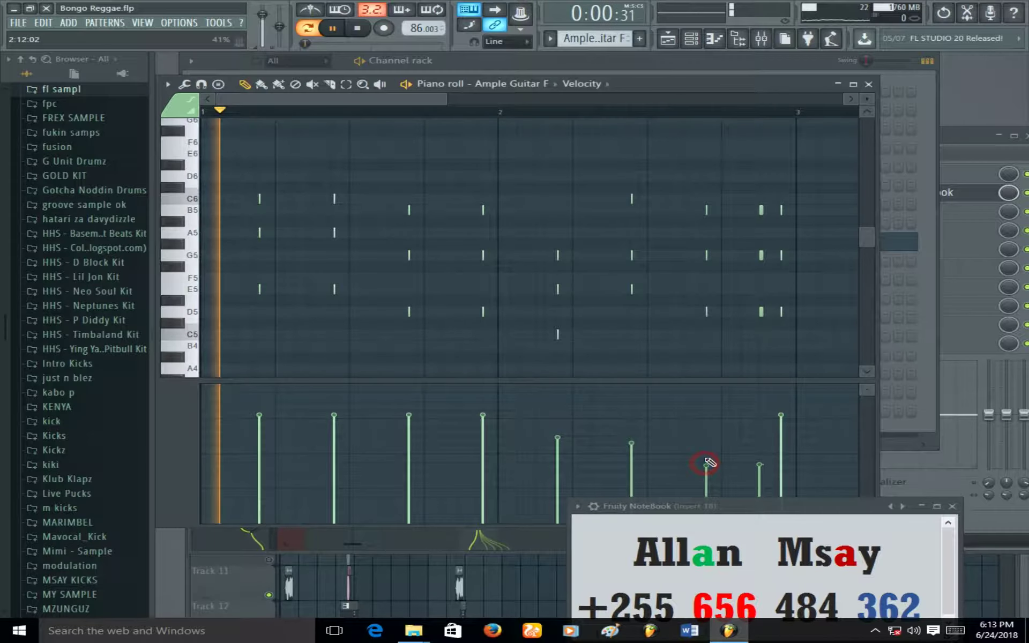
click(711, 451)
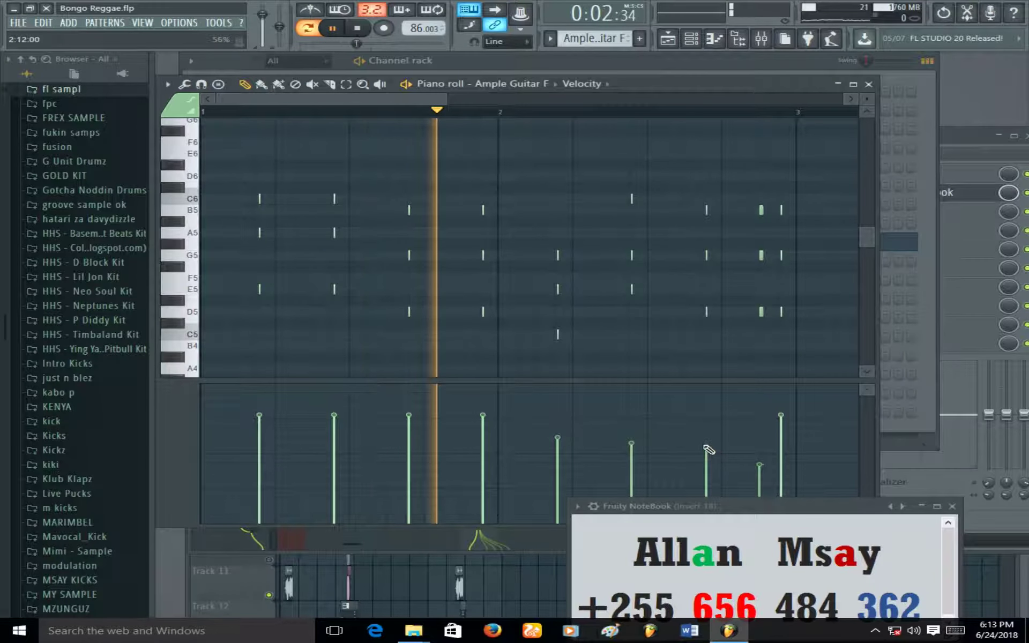
click(706, 447)
drag(706, 447, 710, 439)
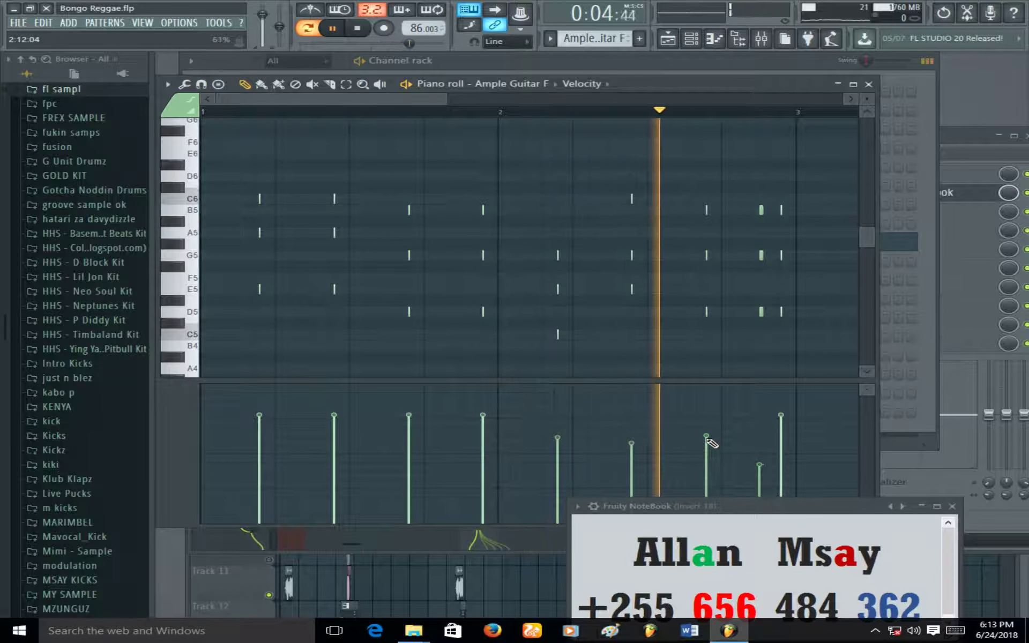
click(707, 434)
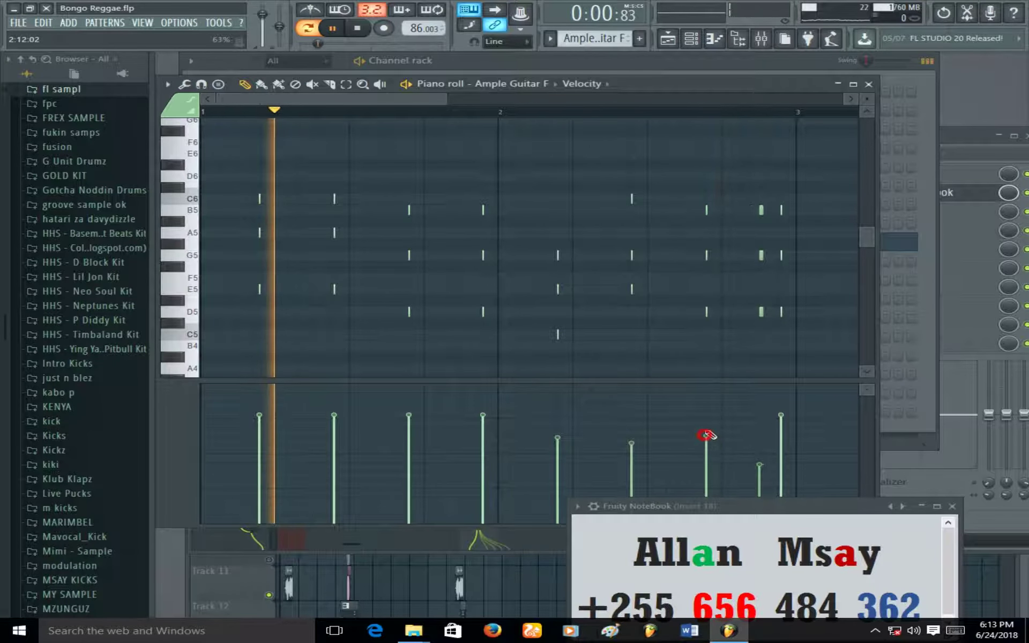
Raise the velocity of the second Ample Guitar F chord in bar 2 and close the piano roll
click(640, 437)
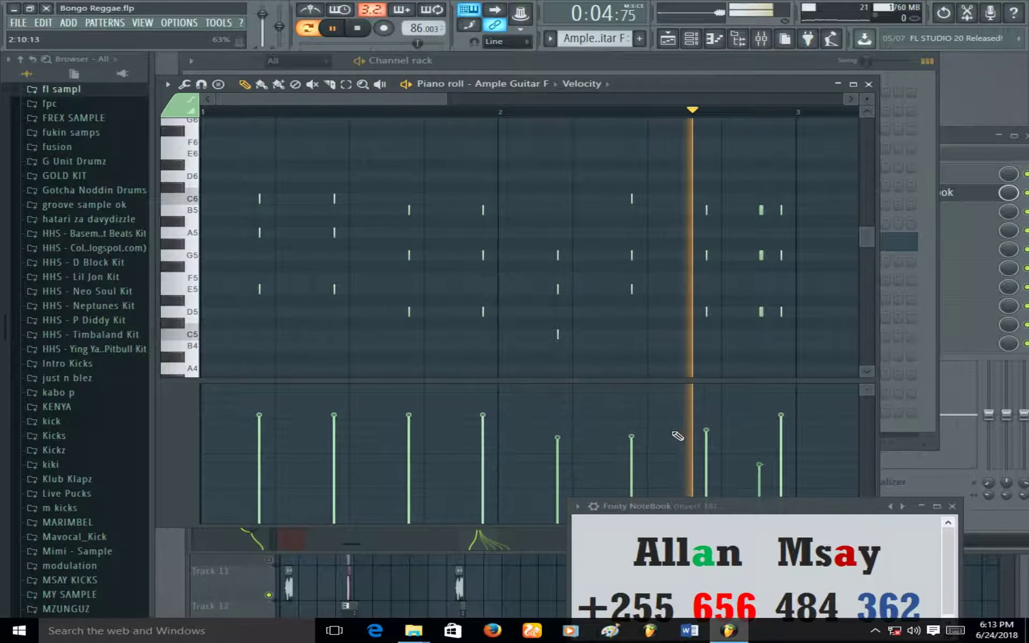
click(640, 421)
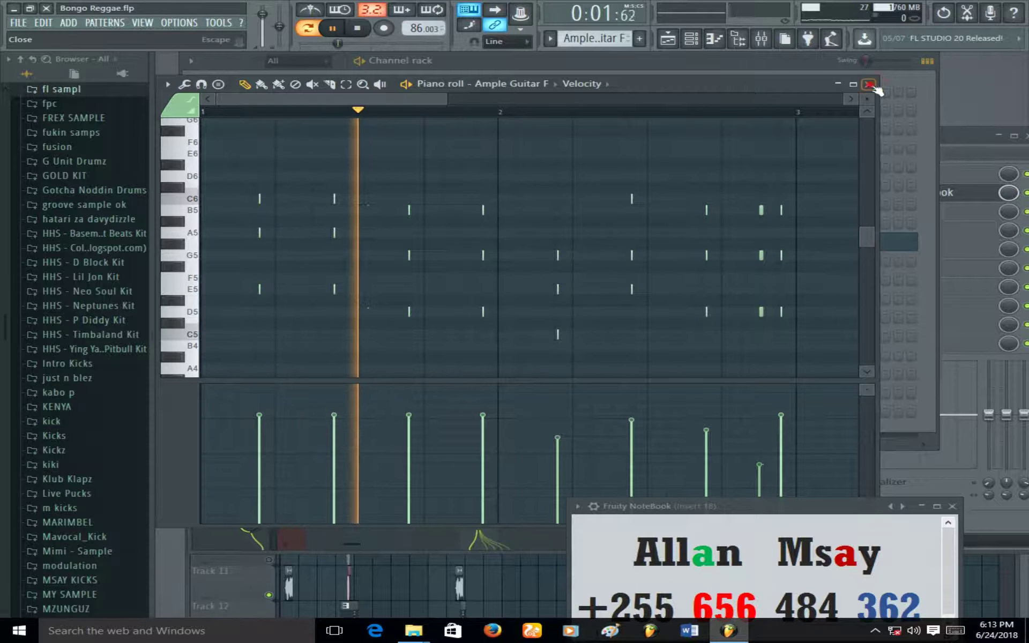
key(F6)
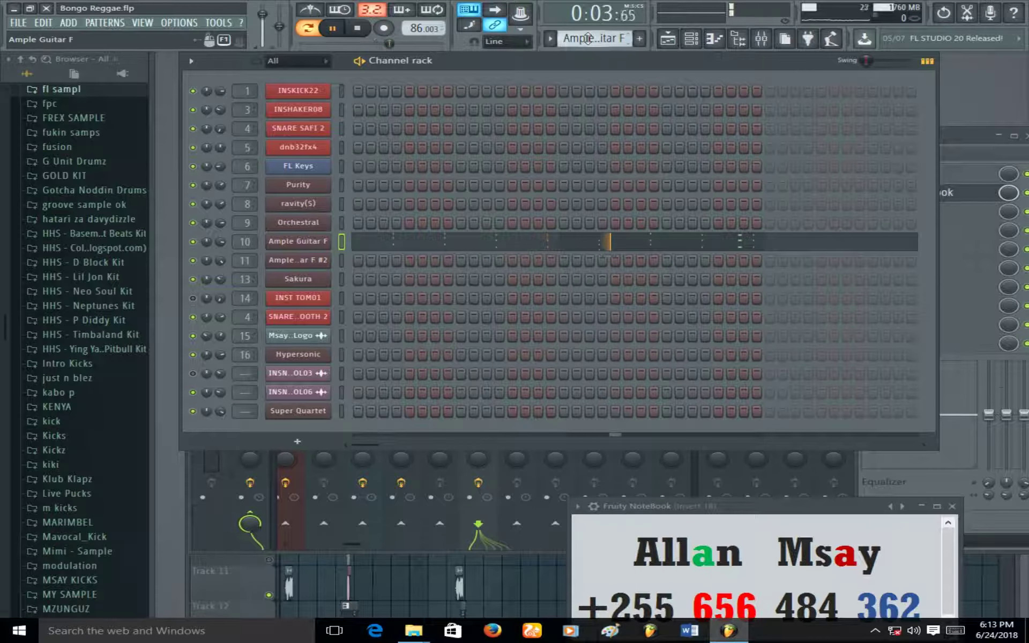
Switch to the Ample Guitar F #2 pattern, examine its single-note line in the piano roll, and close it
scroll(588, 38, down, 1)
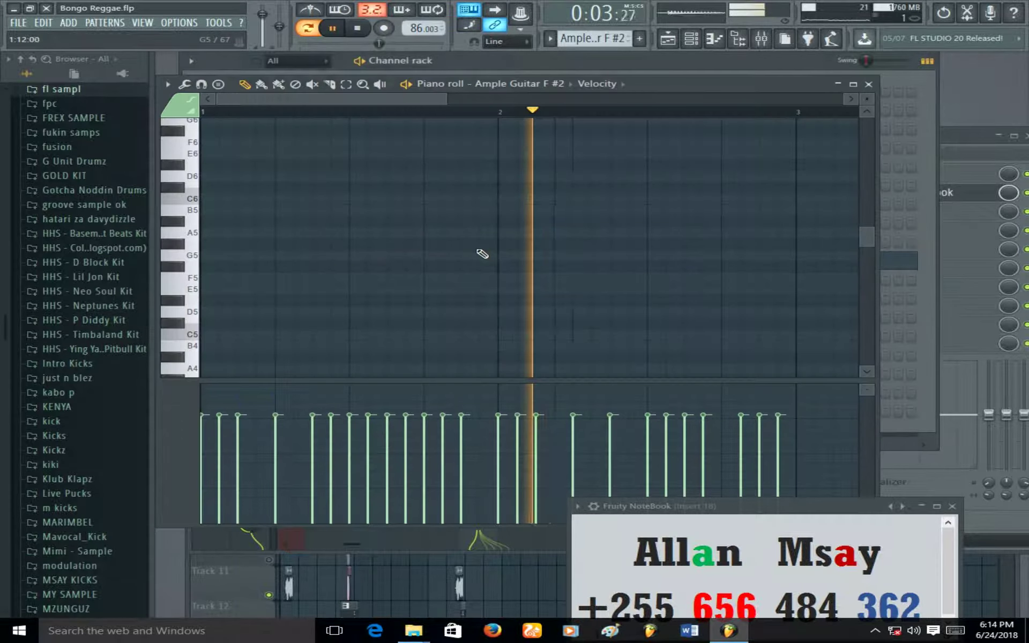
click(482, 256)
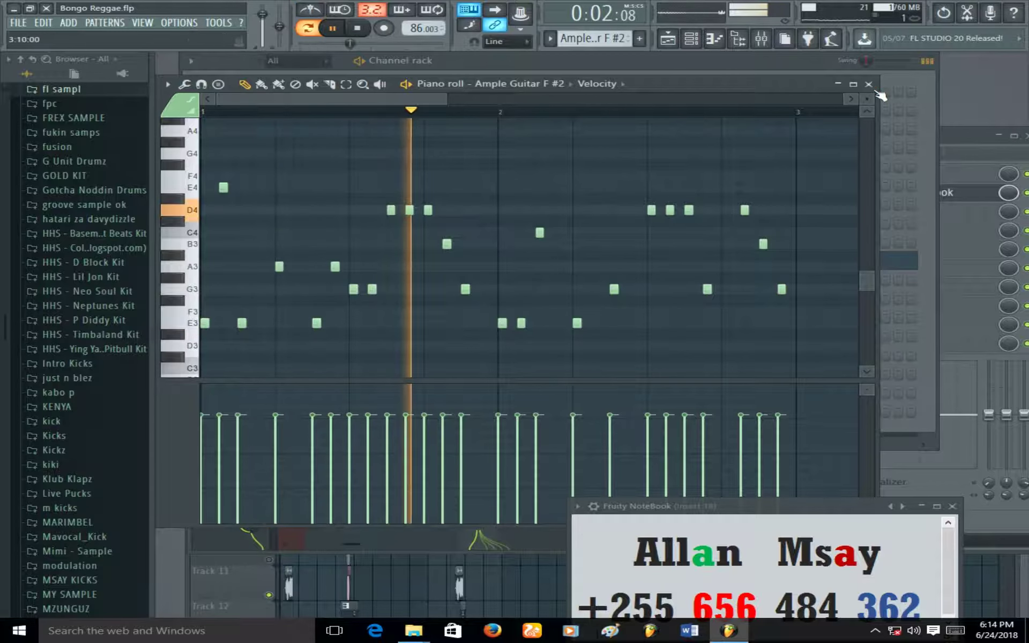
key(Escape)
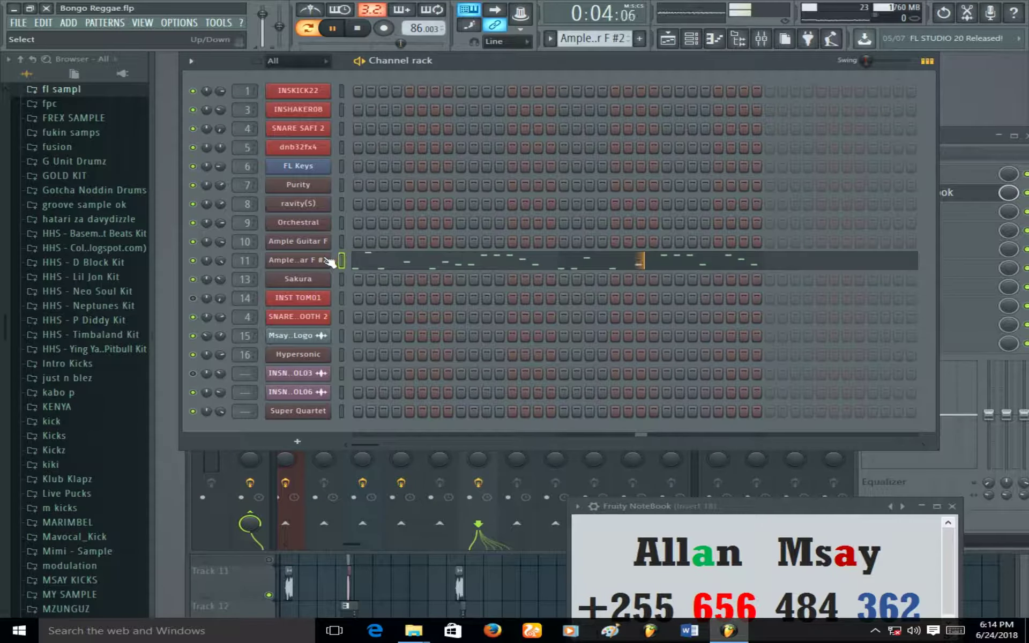
Open the Ample Guitar F #2 channel's instrument interface, bring it into view, and return to the channel rack
click(328, 261)
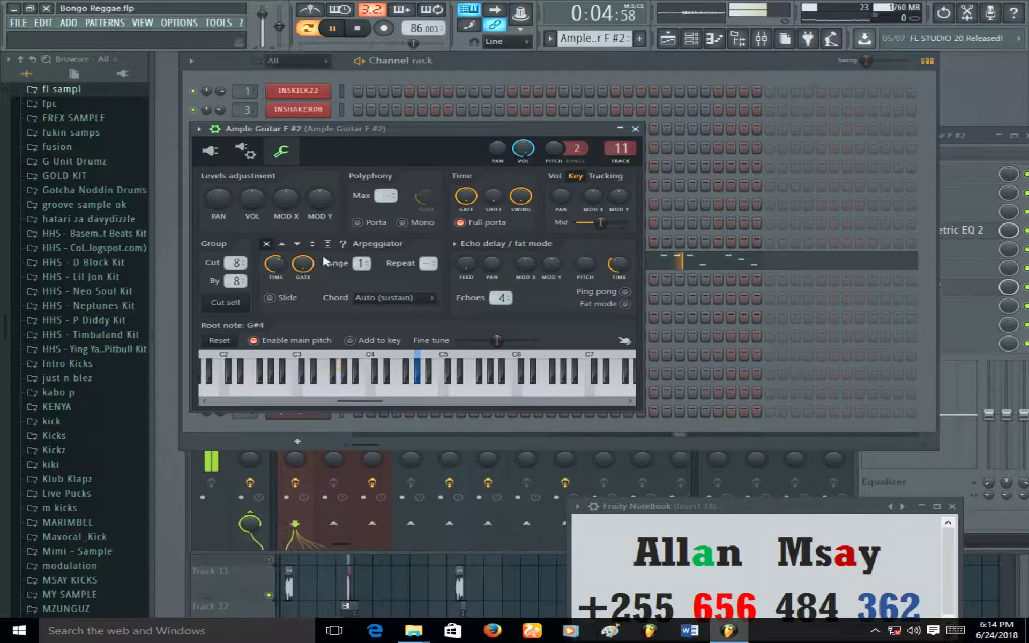
click(220, 153)
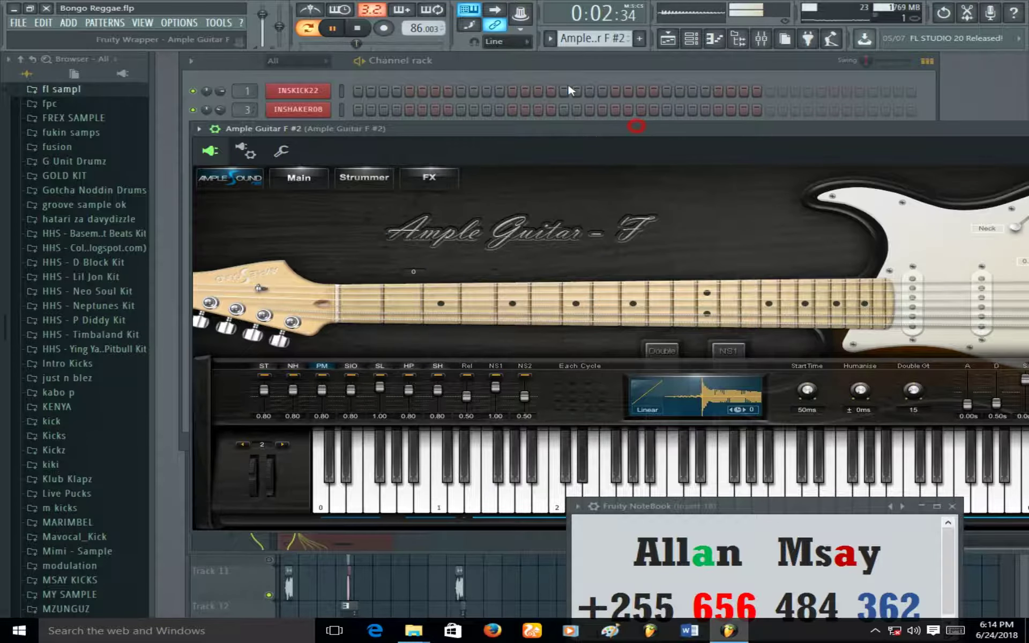
drag(636, 127, 549, 82)
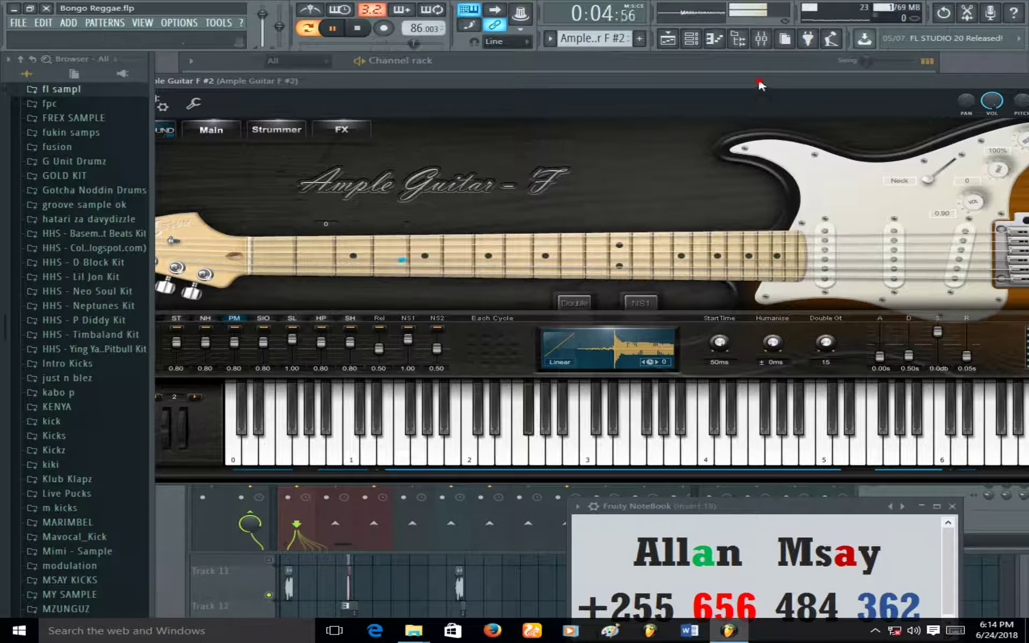
drag(757, 78, 699, 99)
click(670, 41)
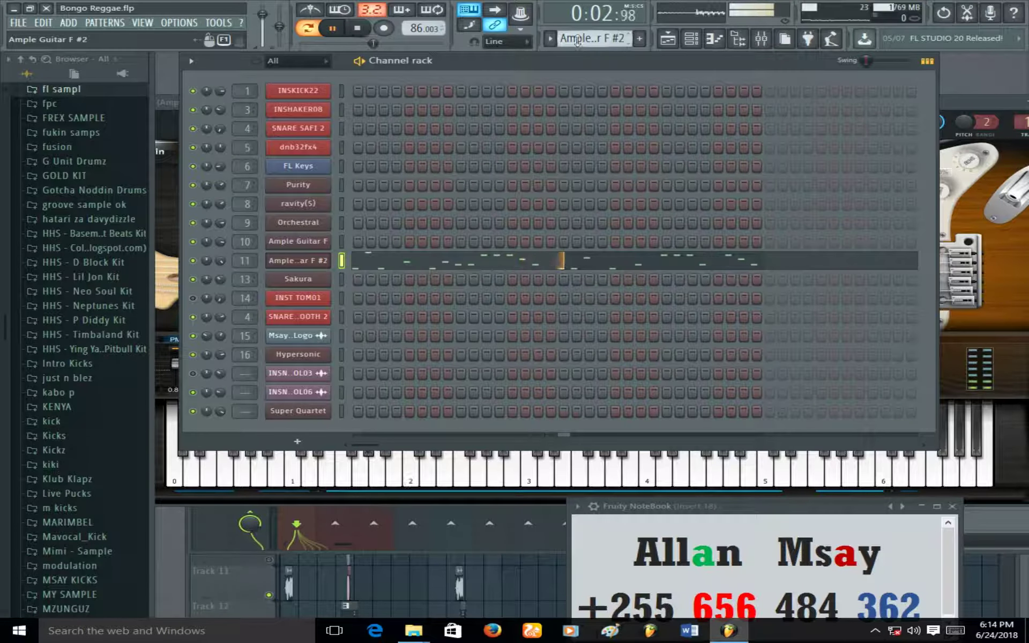
Switch to the Sakura pattern and view the Sakura synth's interface and preset, closing it again
scroll(577, 42, down, 1)
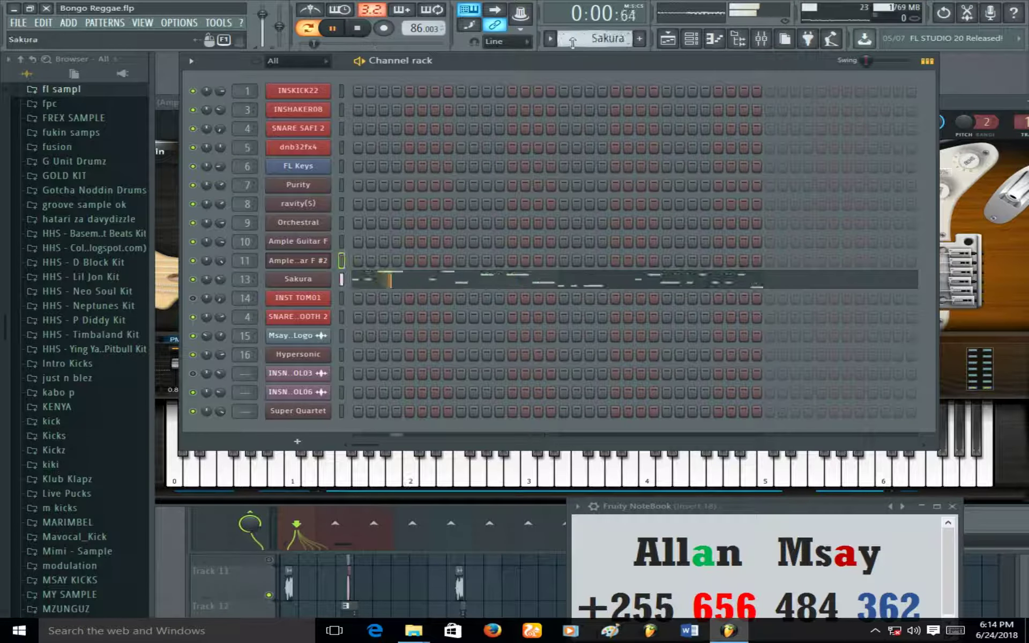
click(324, 279)
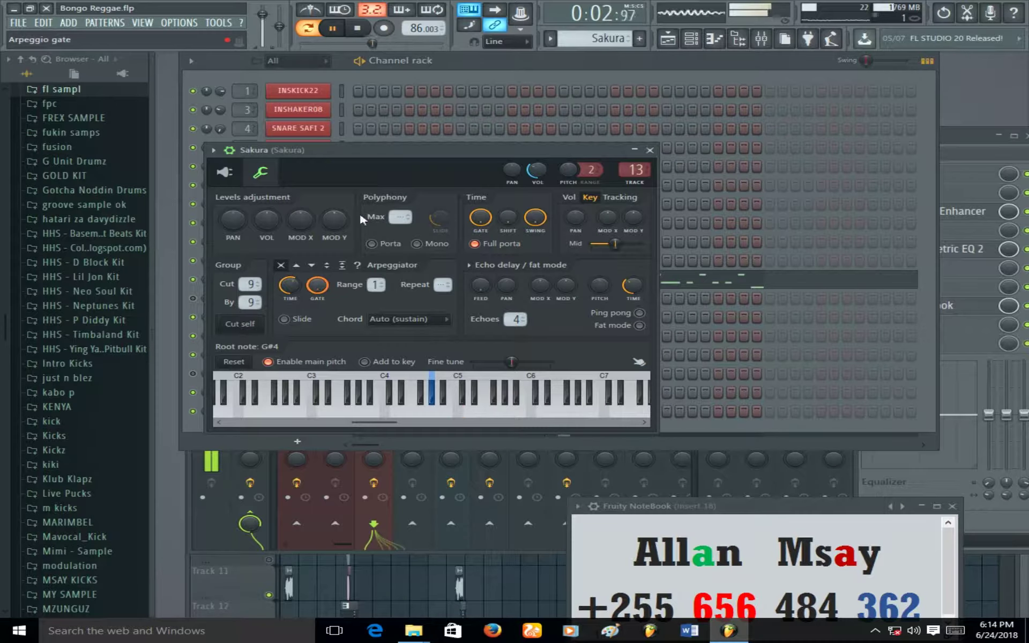
click(226, 173)
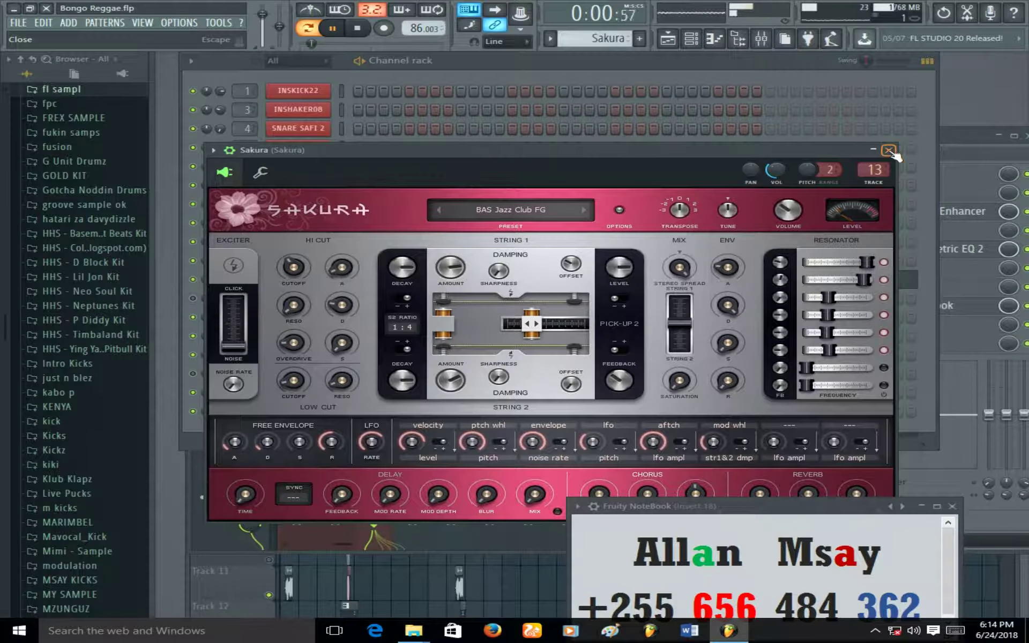
key(Escape)
Examine the Sakura bass notes in a zoomed-out piano roll and close it
click(410, 278)
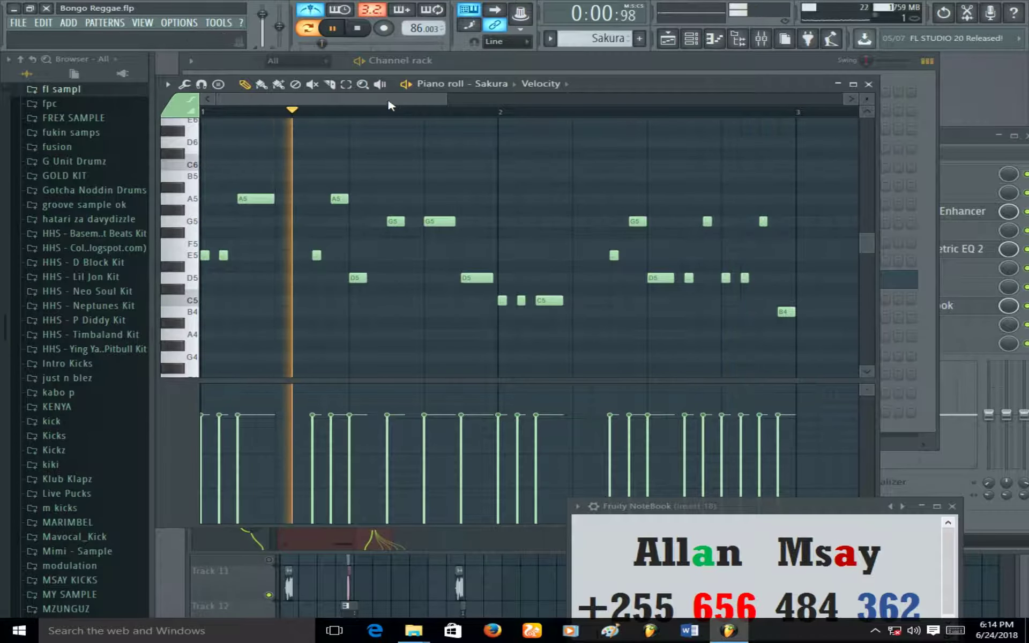
scroll(446, 98, up, 1)
drag(445, 98, 516, 94)
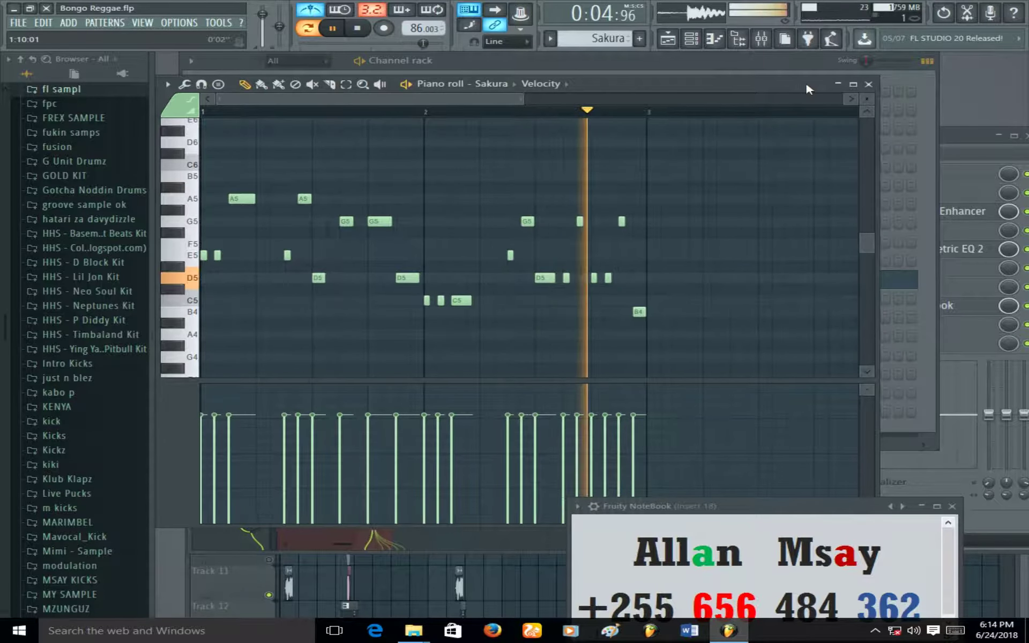
click(869, 84)
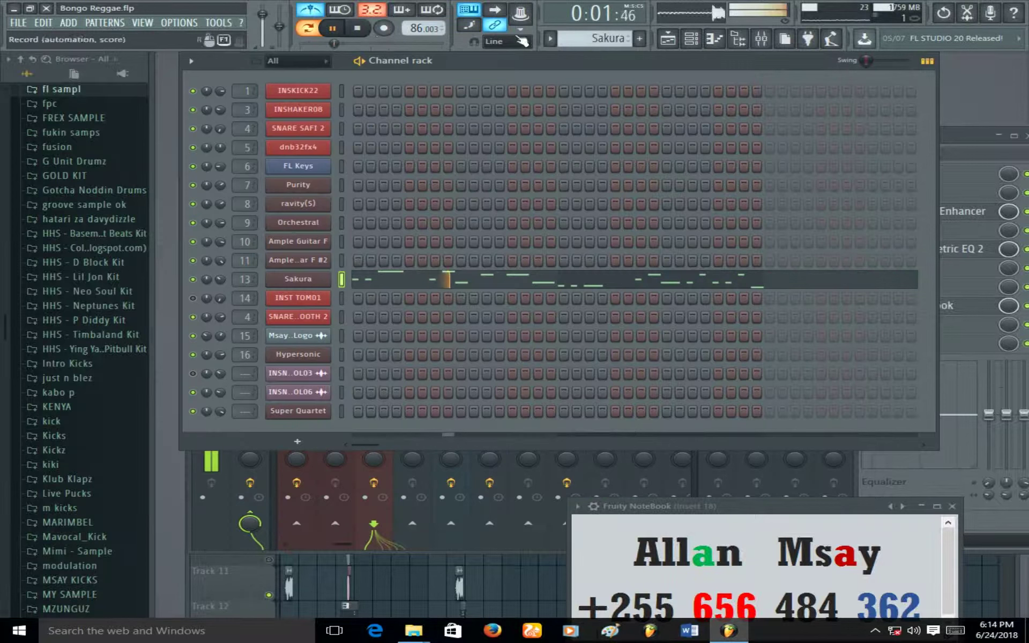
Go through Pattern 10 and Pattern 11 to Pattern 12, and examine its Super Quartet notes in the piano roll
scroll(574, 38, down, 1)
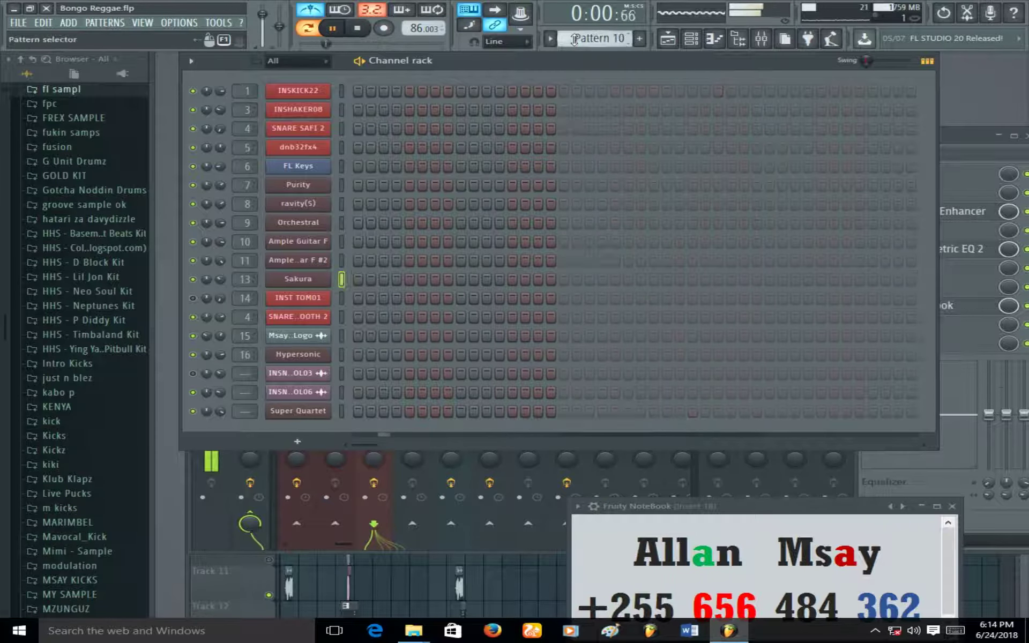
scroll(574, 38, down, 1)
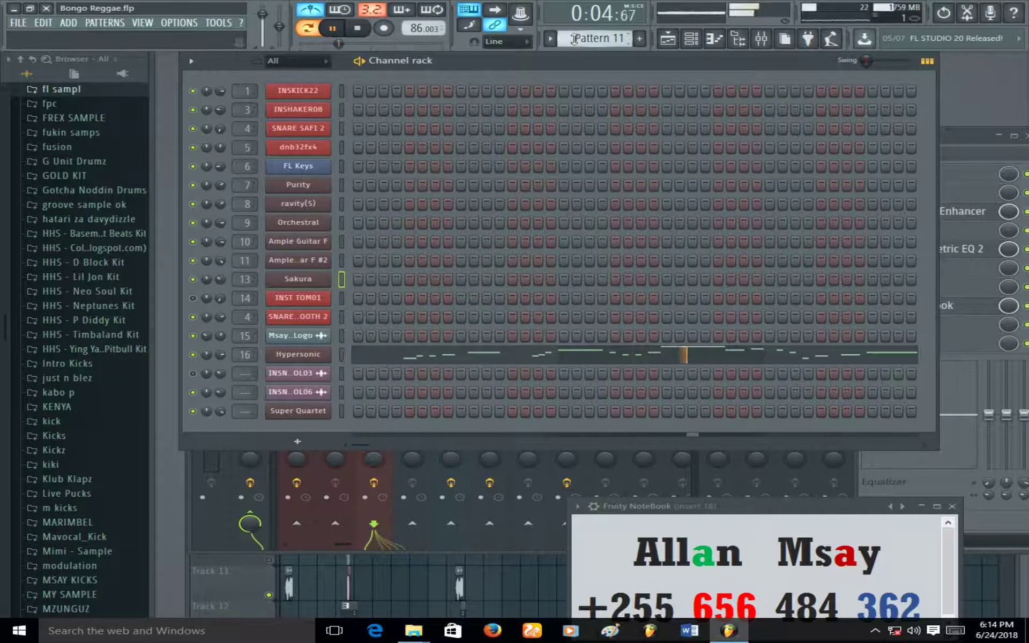
scroll(574, 38, down, 1)
click(418, 418)
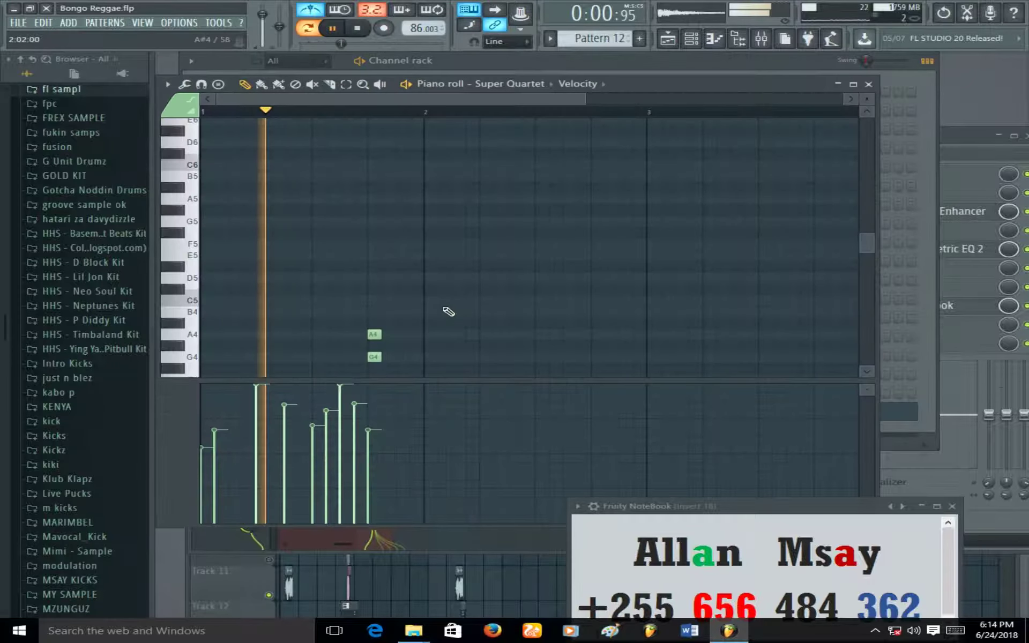
scroll(421, 260, down, 6)
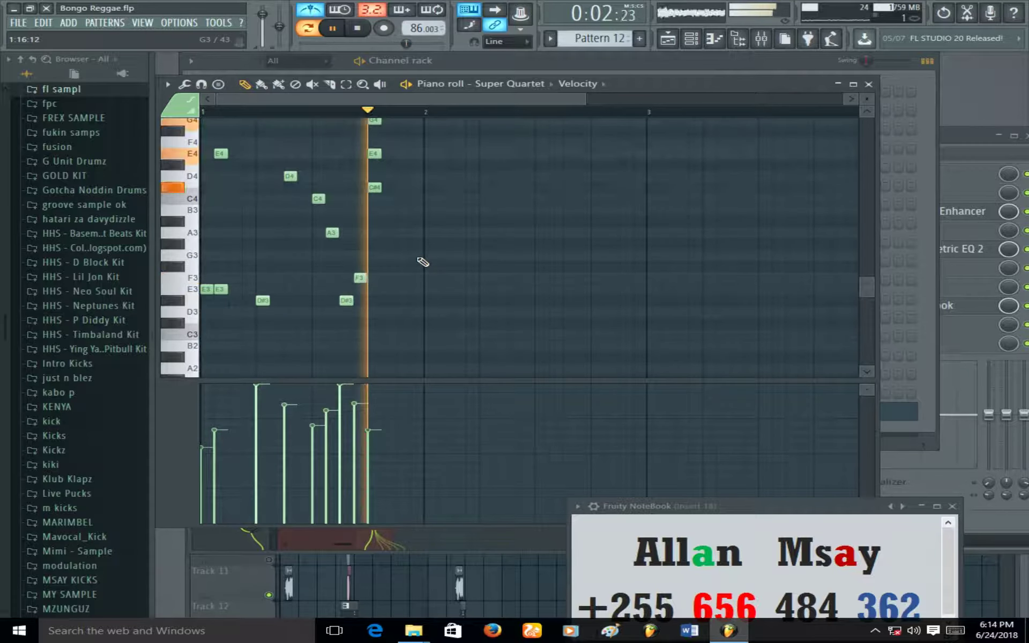
scroll(423, 262, down, 1)
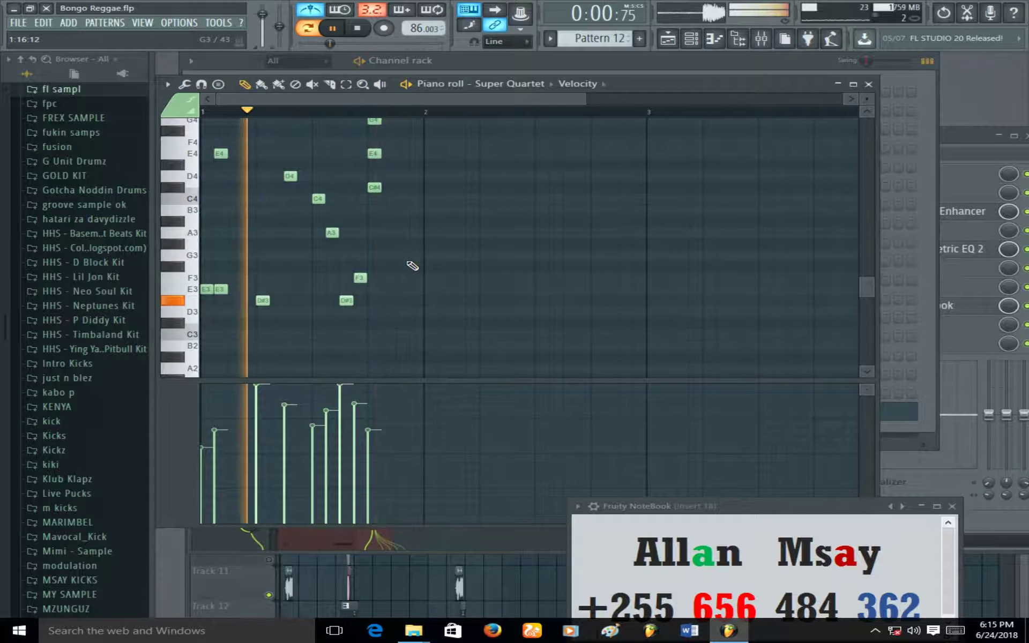
click(871, 84)
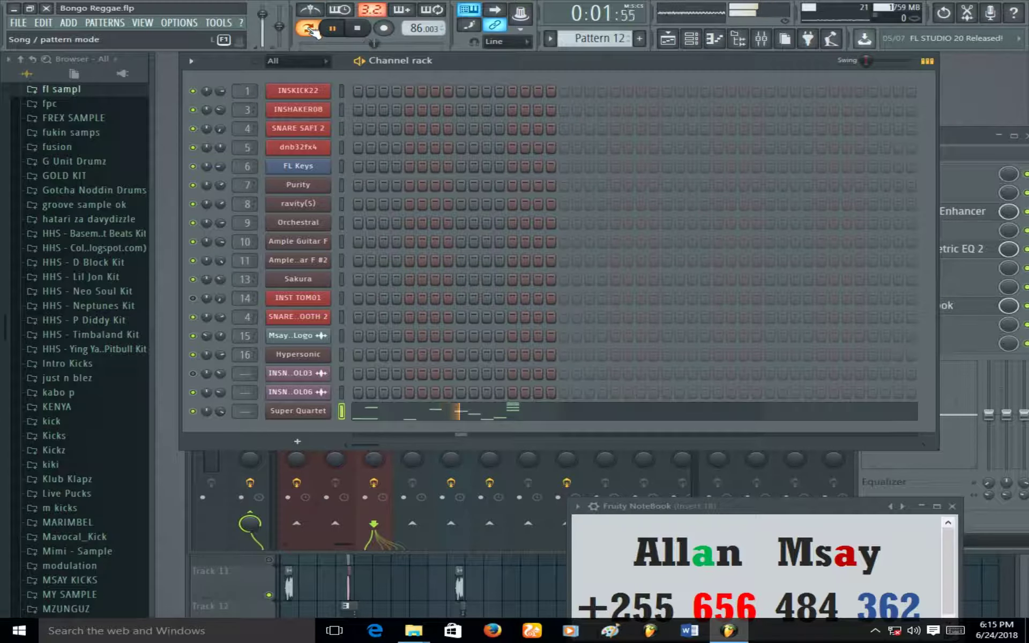
Move the Fruity NoteBook window fully into view and examine the arrangement in the playlist while playing in song mode
drag(757, 502, 736, 489)
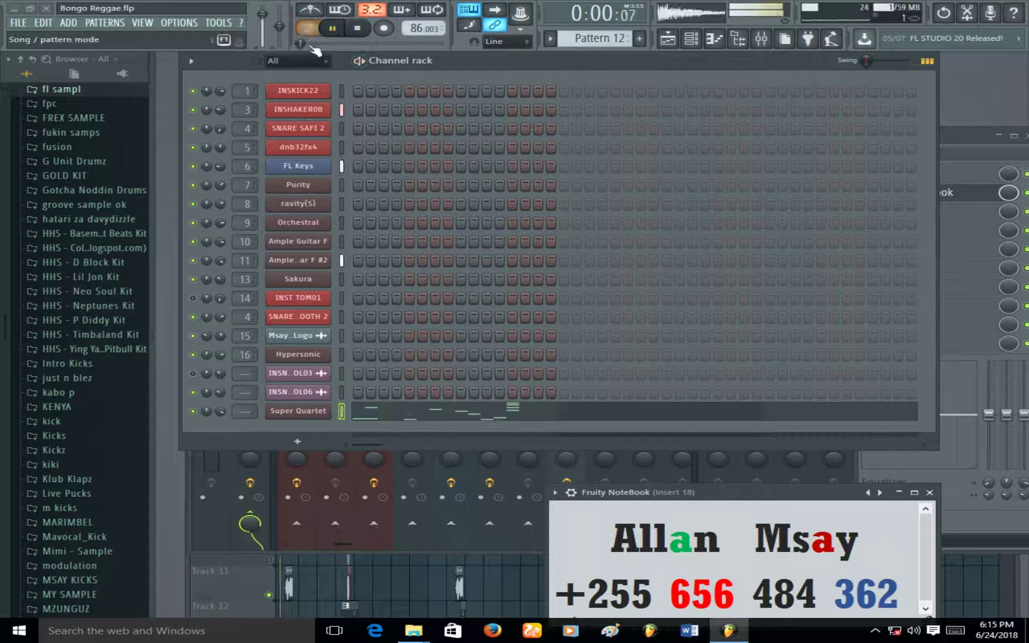
click(667, 40)
drag(476, 202, 456, 202)
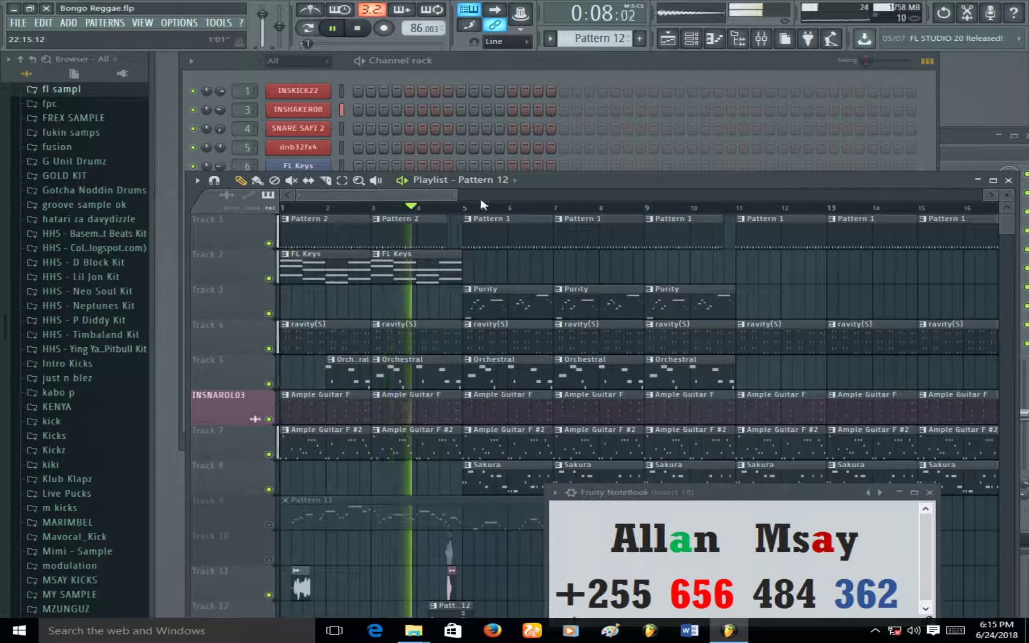
drag(548, 185, 536, 103)
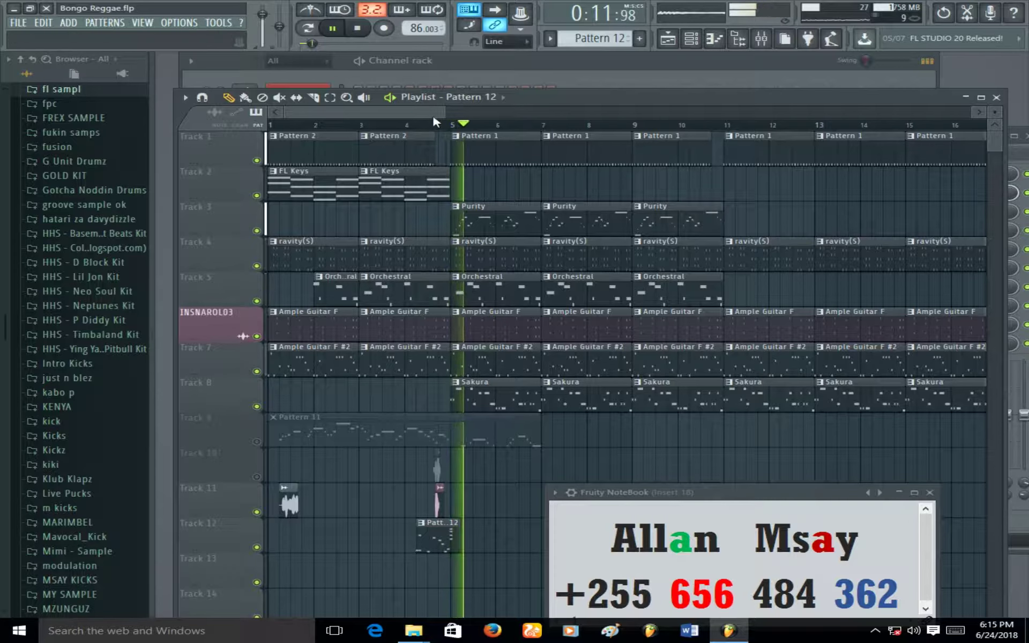
drag(435, 108, 468, 109)
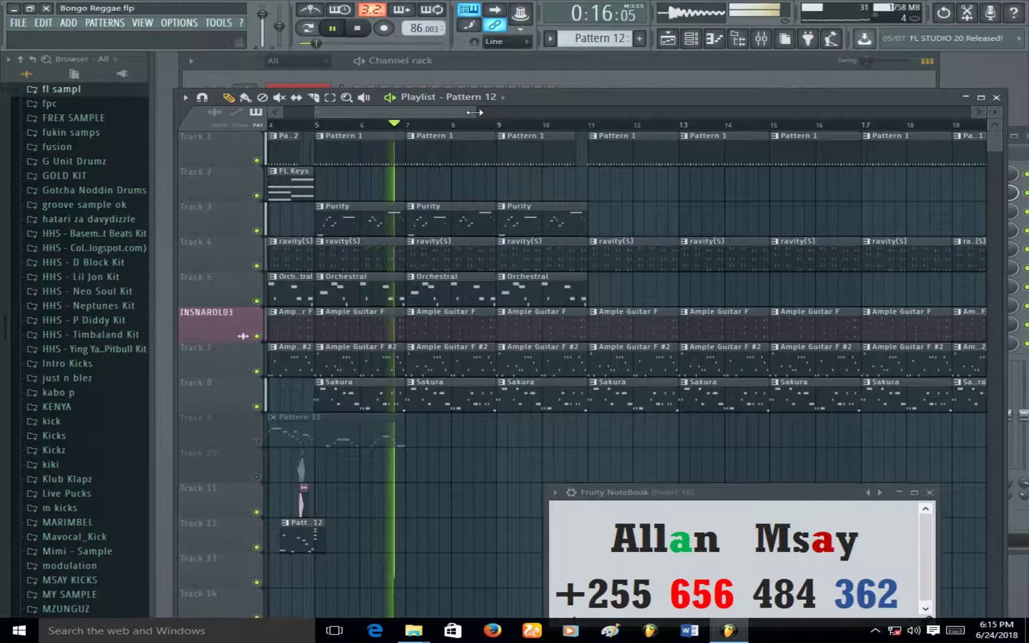
drag(601, 112, 880, 112)
Open the mixer below the upper playlist tracks, select the RealGuitar track and look through the insert tracks from end to start
click(761, 38)
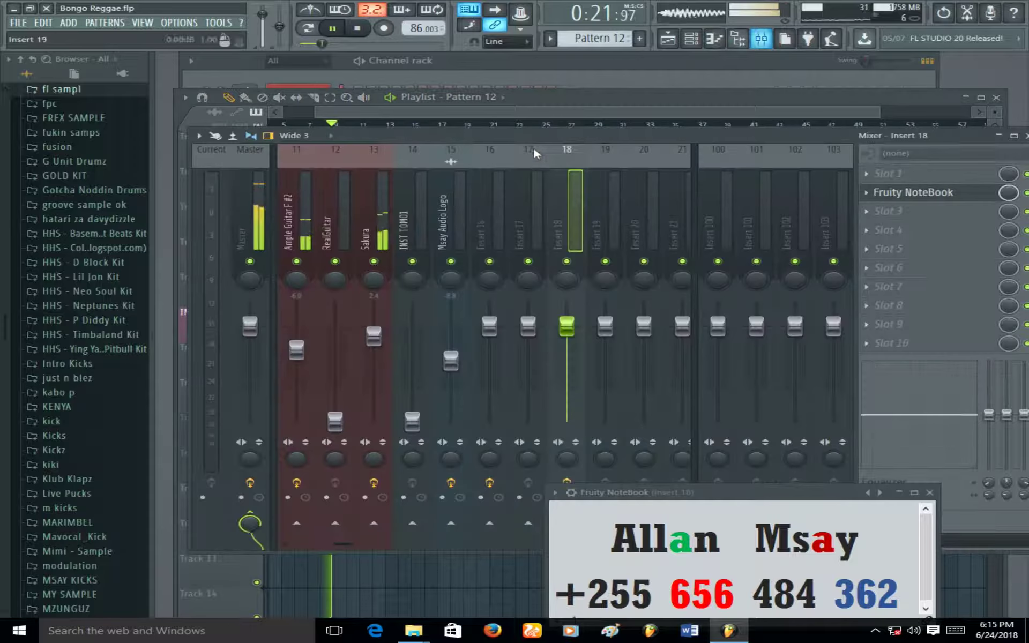
drag(569, 144, 577, 265)
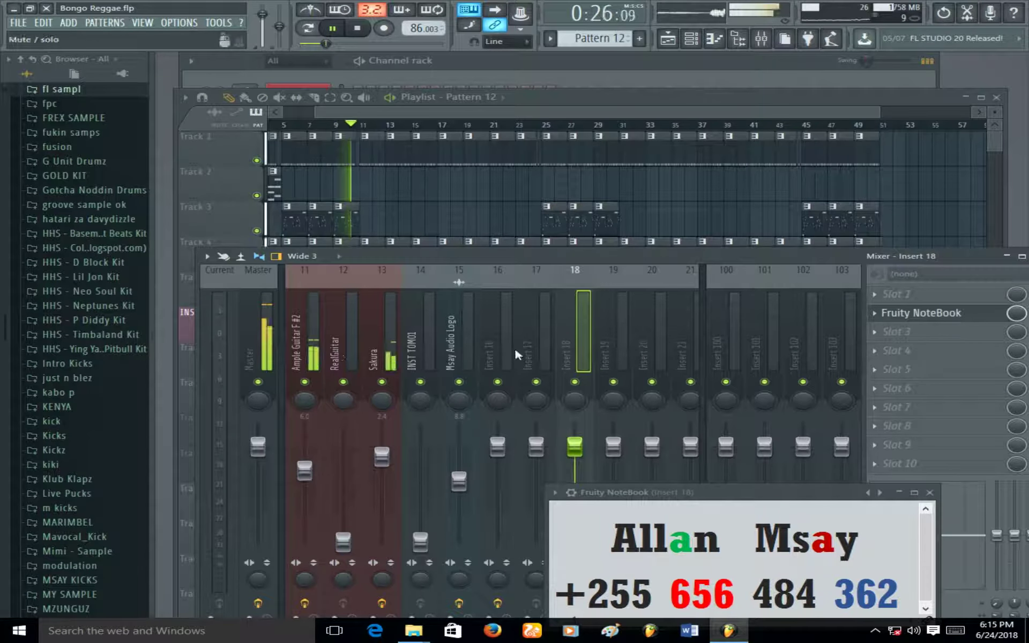
click(349, 324)
scroll(351, 322, down, 7)
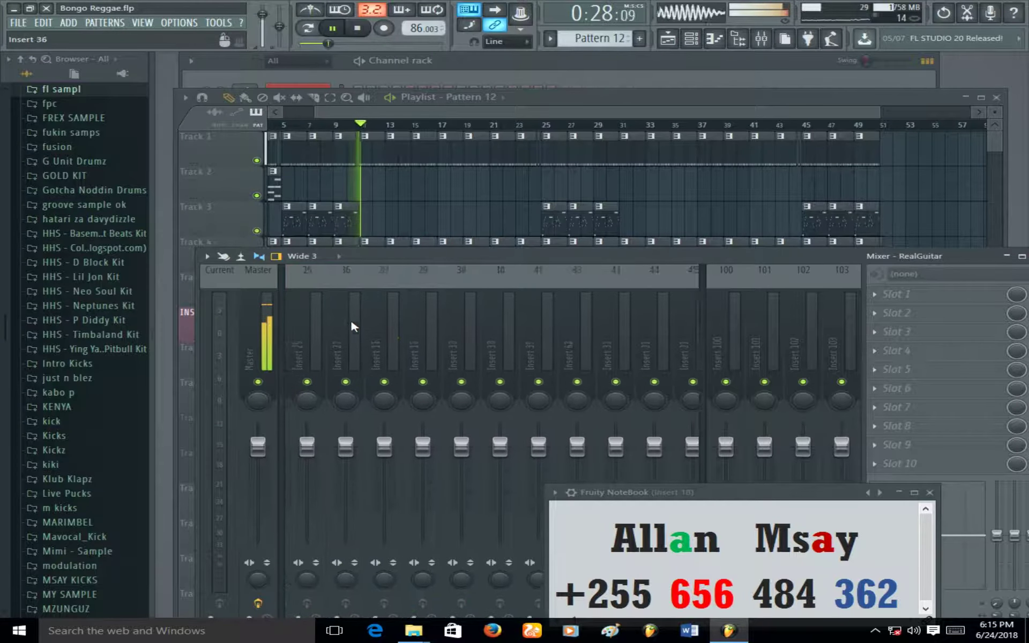
scroll(351, 321, up, 17)
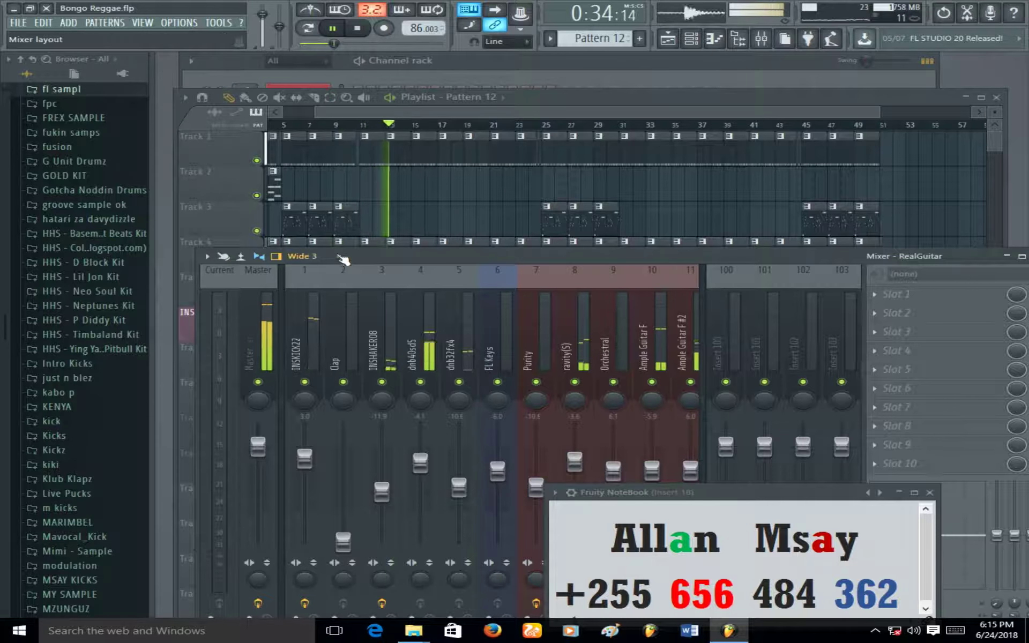
Widen the mixer window, hide the browser and bring the playlist in front of the mixer
drag(197, 375, 153, 375)
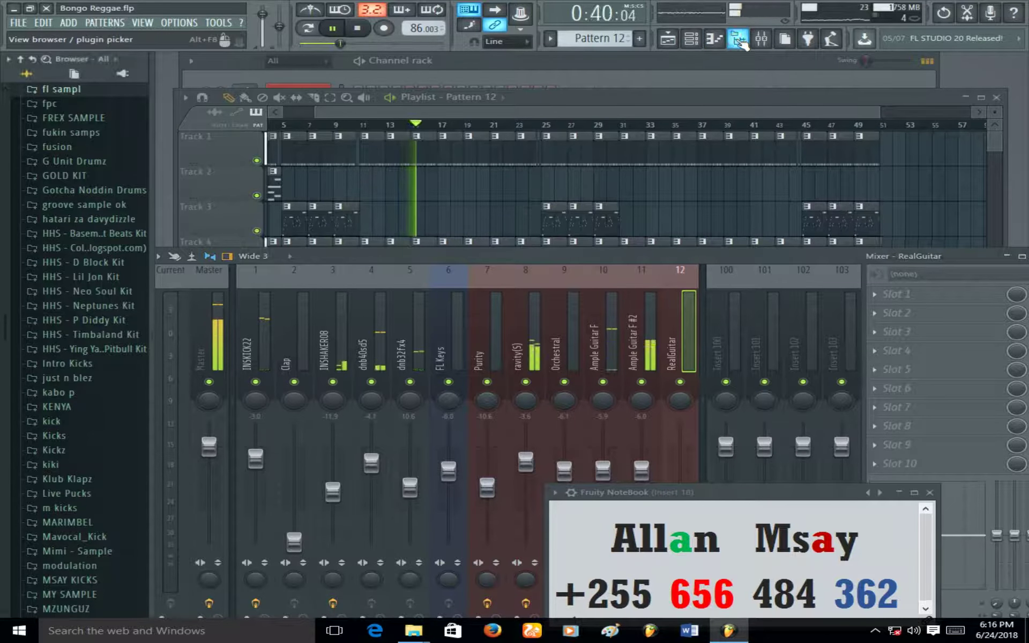
click(740, 42)
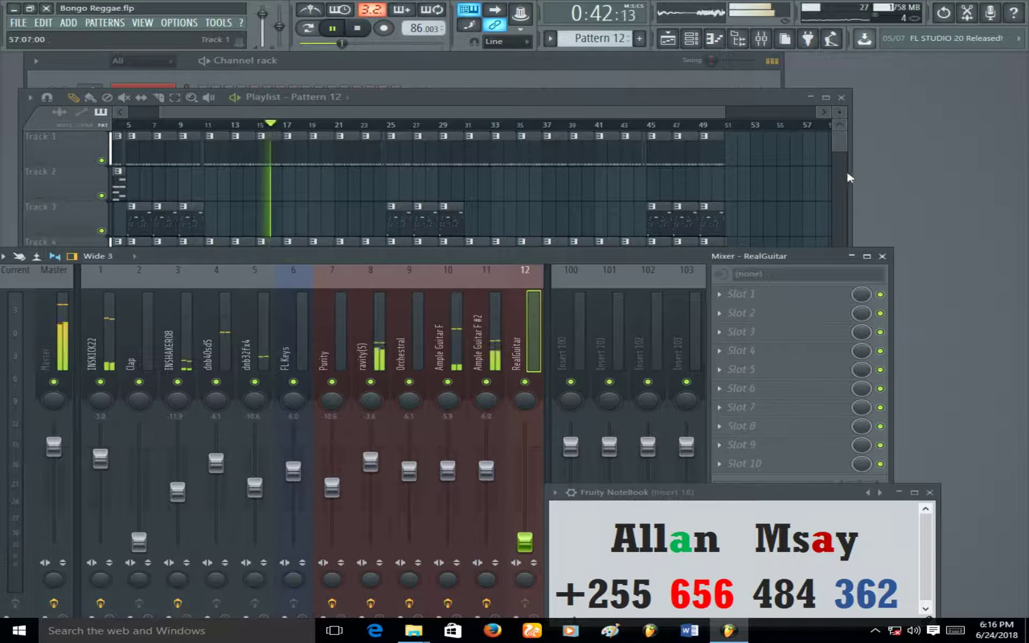
click(848, 97)
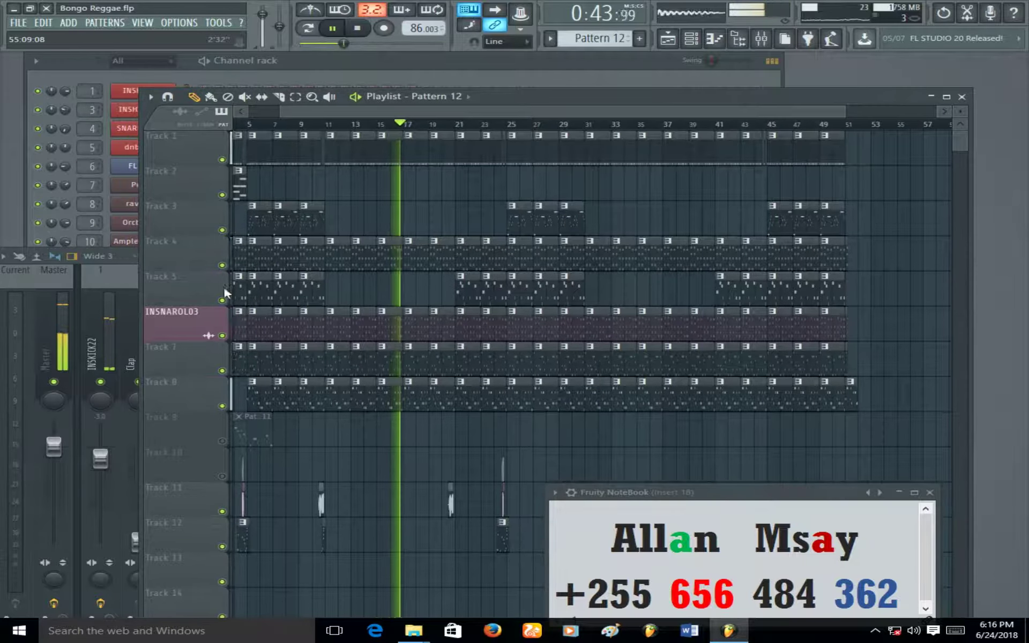
Bring the mixer back to the front with the INSKICK22 track selected and switch its layout to Wide 2
click(110, 285)
drag(410, 248, 655, 153)
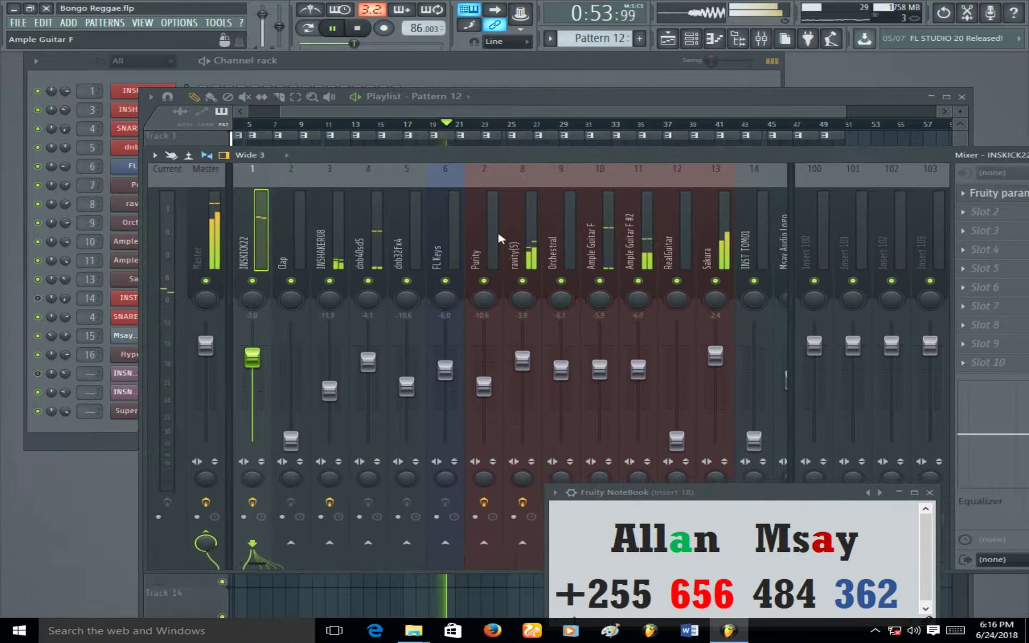
click(287, 156)
click(270, 211)
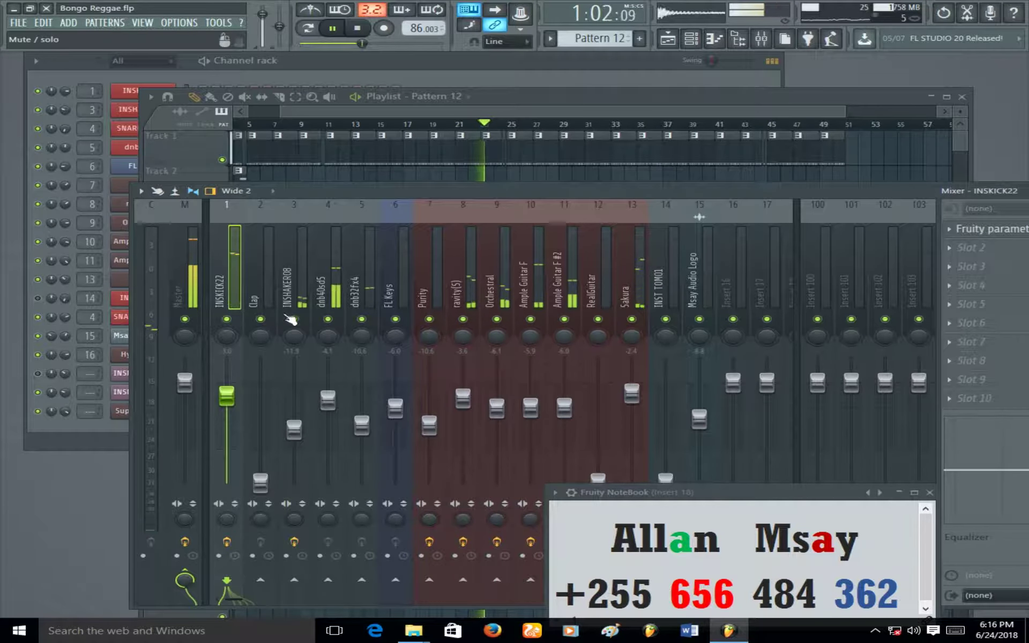
Lower the dnb40sd5 mixer track to -4.5 dB and the Sakura track to -3.4 dB
drag(337, 398, 338, 408)
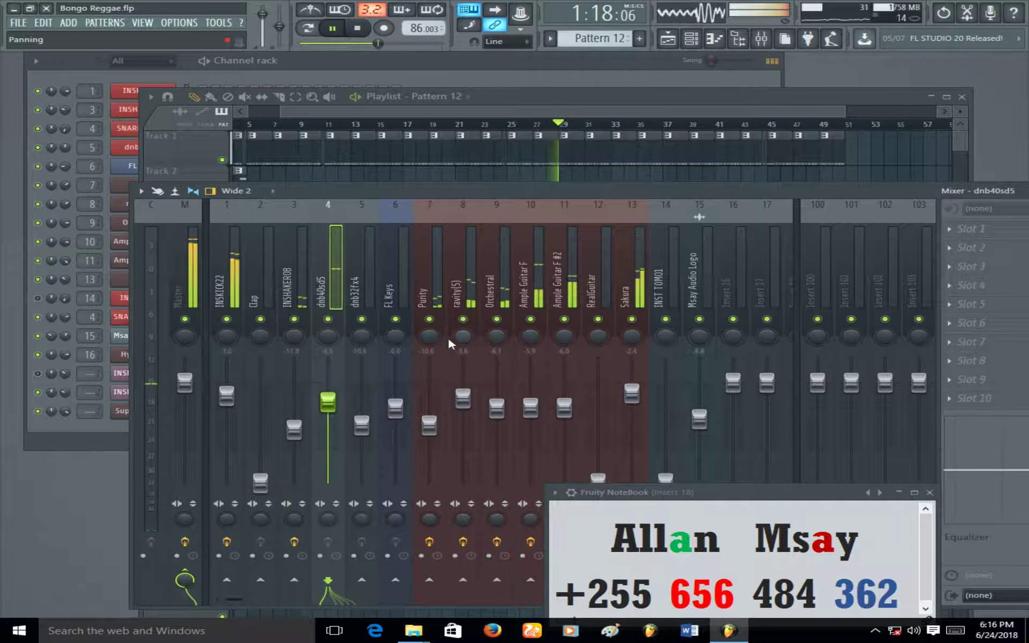
drag(635, 394, 635, 397)
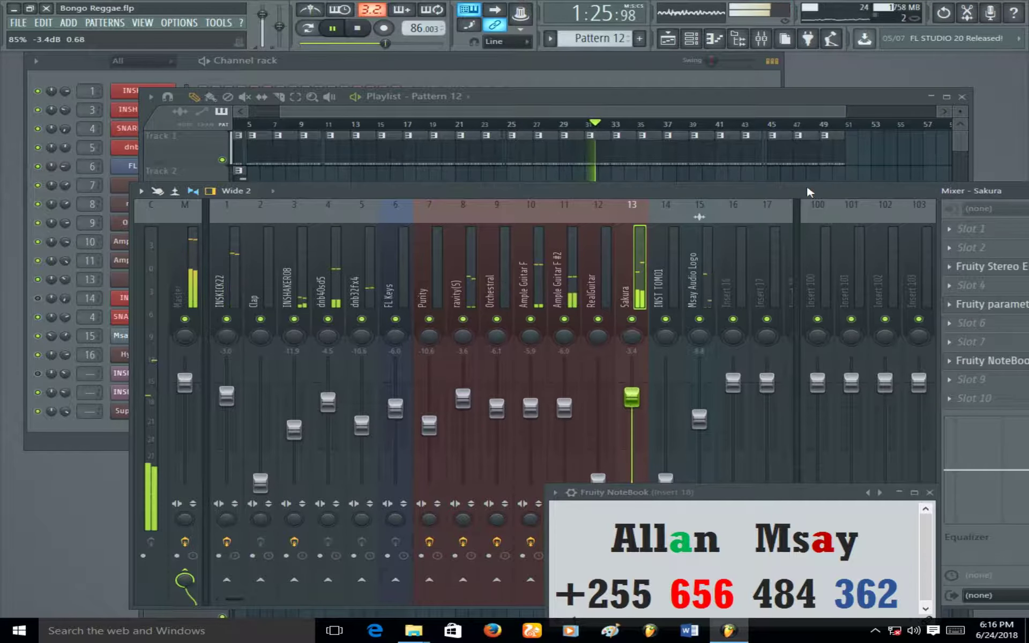
Move the mixer until its effect slots are fully in view, view the Master track's effects and return to the playlist
drag(825, 192, 782, 187)
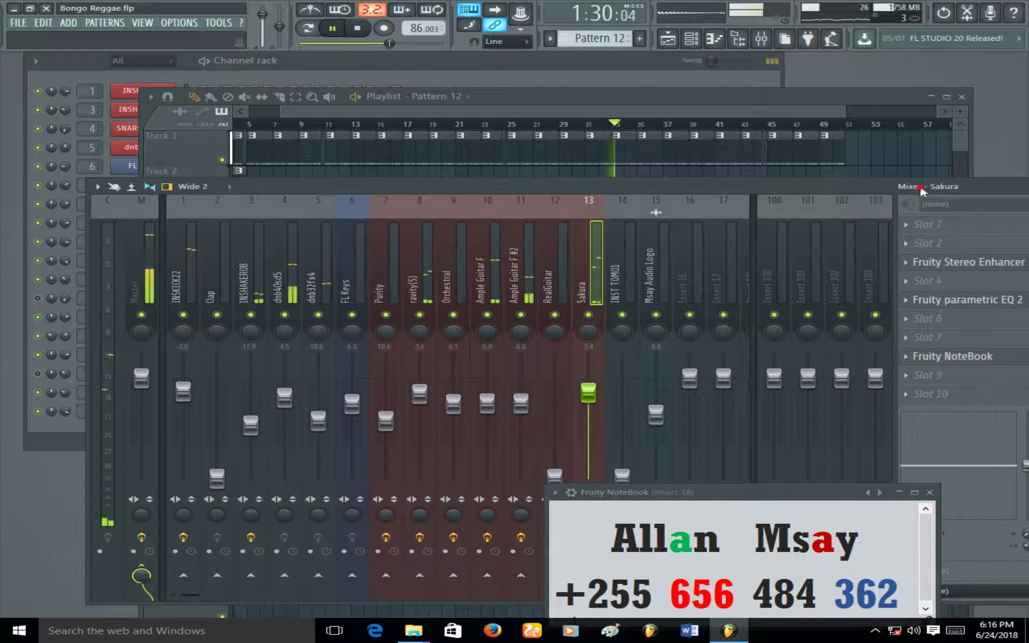
drag(971, 182, 895, 185)
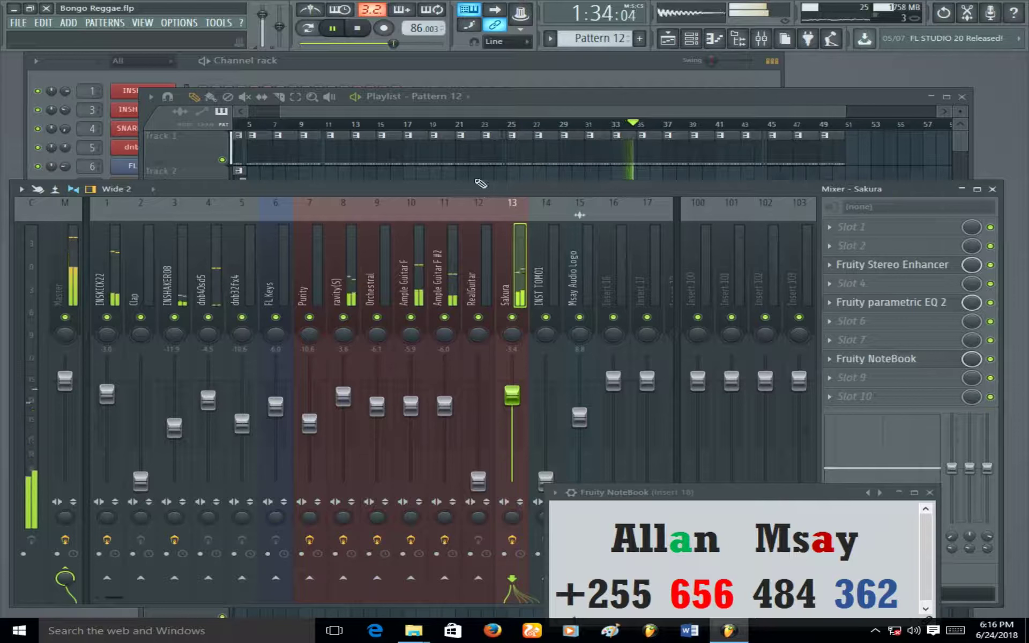
click(73, 253)
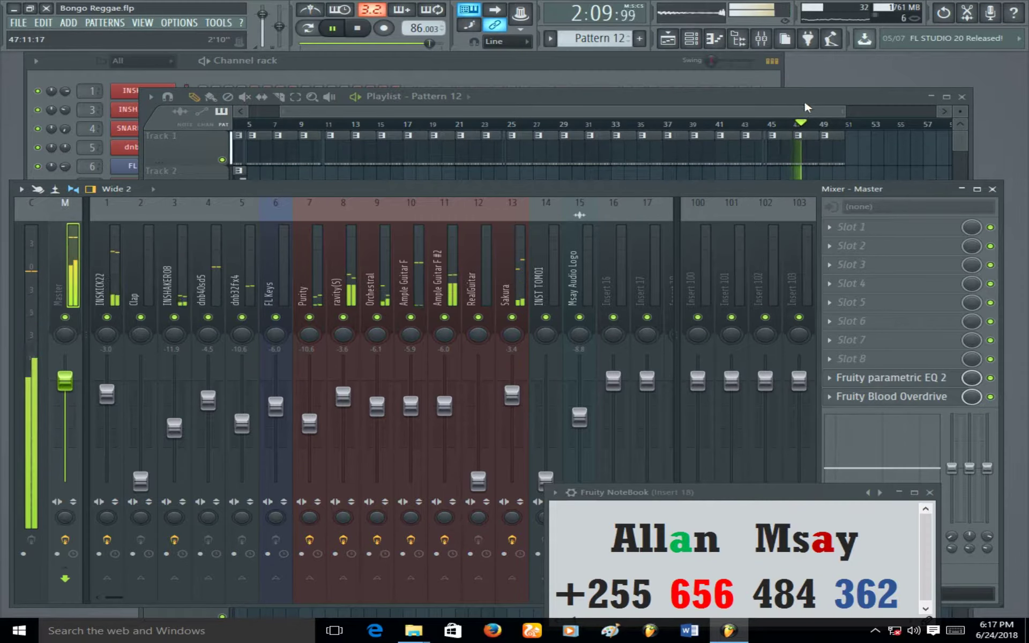
click(750, 106)
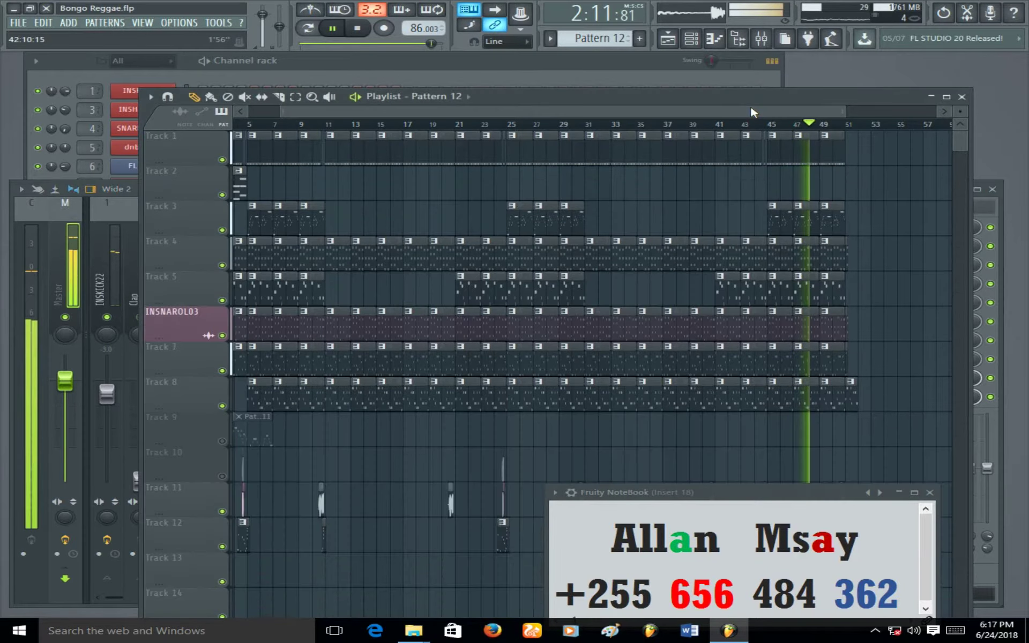